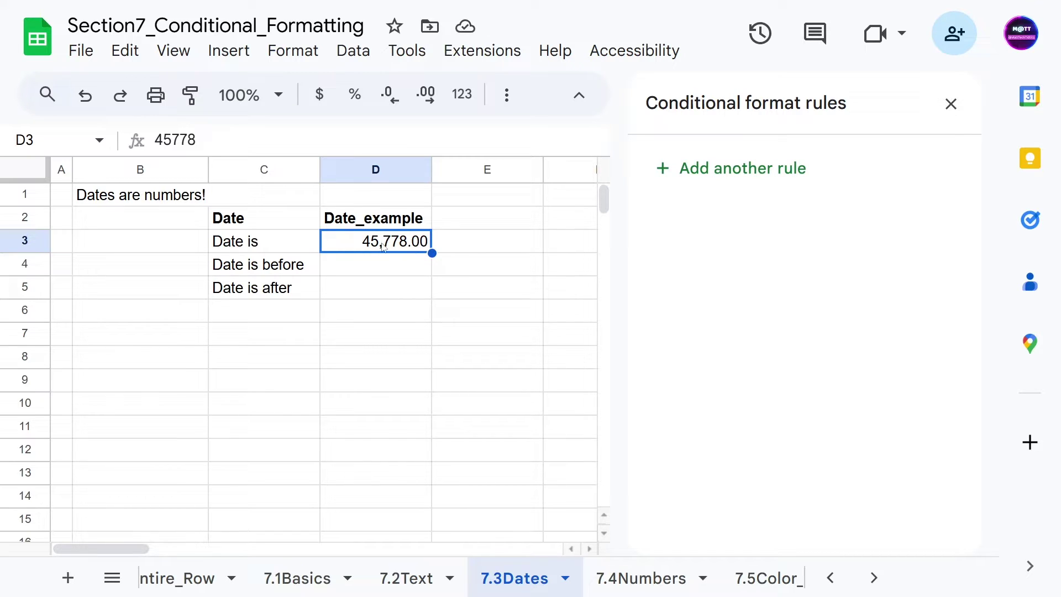
- Enter 1 in cell D3 and format the cell as a date
{"action": "type", "text": "1"}
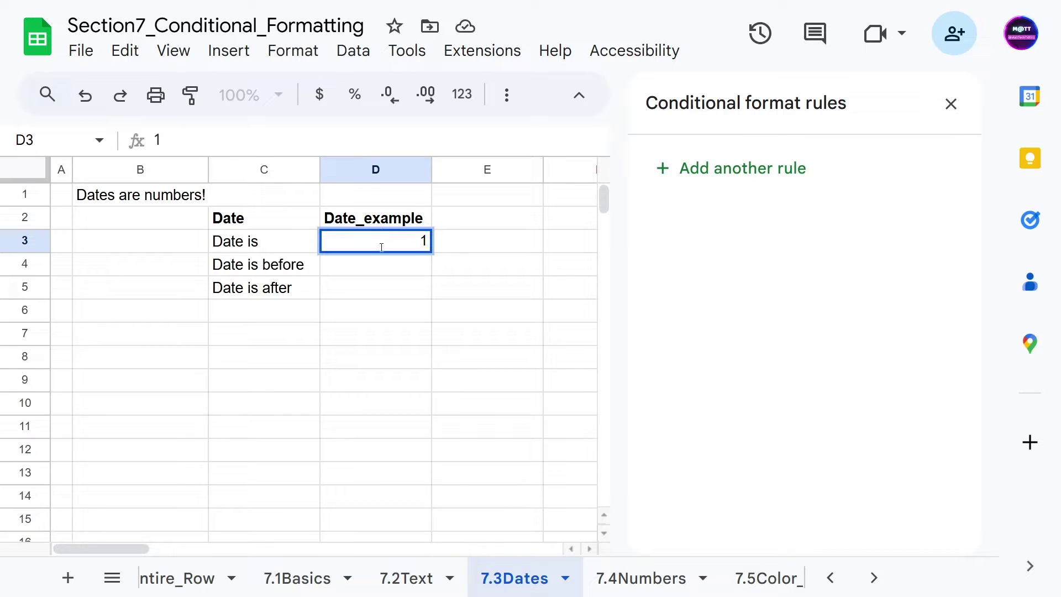
{"action": "key", "text": "Return"}
{"action": "left_click", "coordinate": [377, 247]}
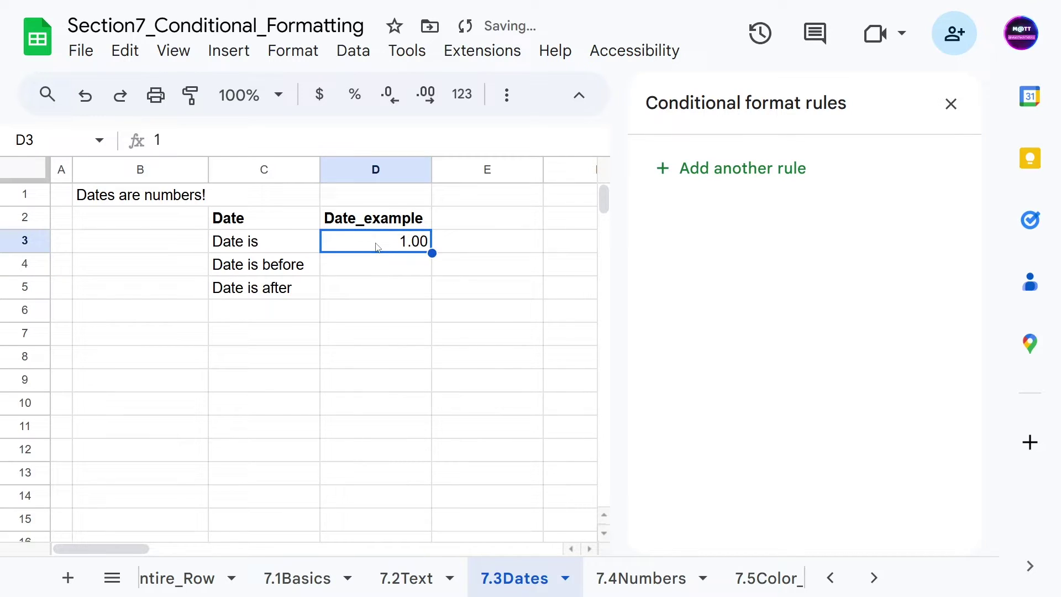
{"action": "key", "text": "ctrl+shift+3"}
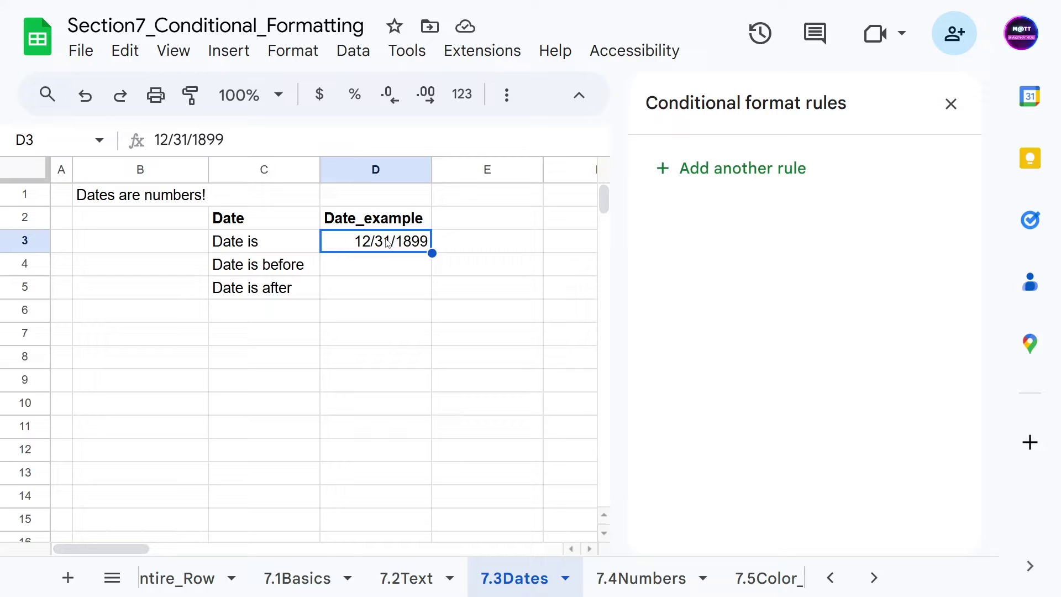
- Format cell D3 as a number and clear its contents
{"action": "key", "text": "ctrl+shift+1"}
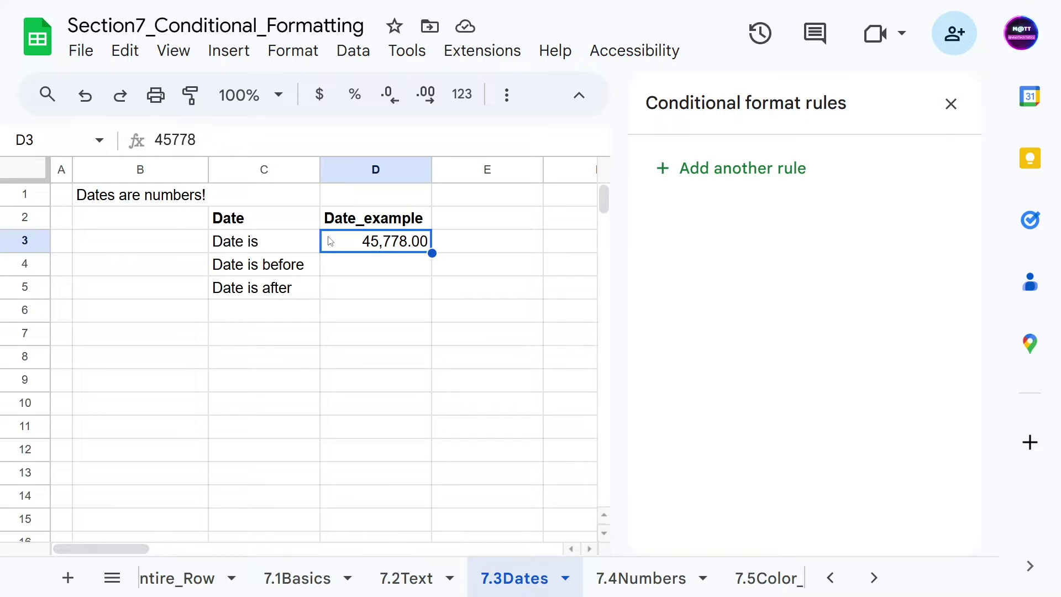
{"action": "key", "text": "Delete"}
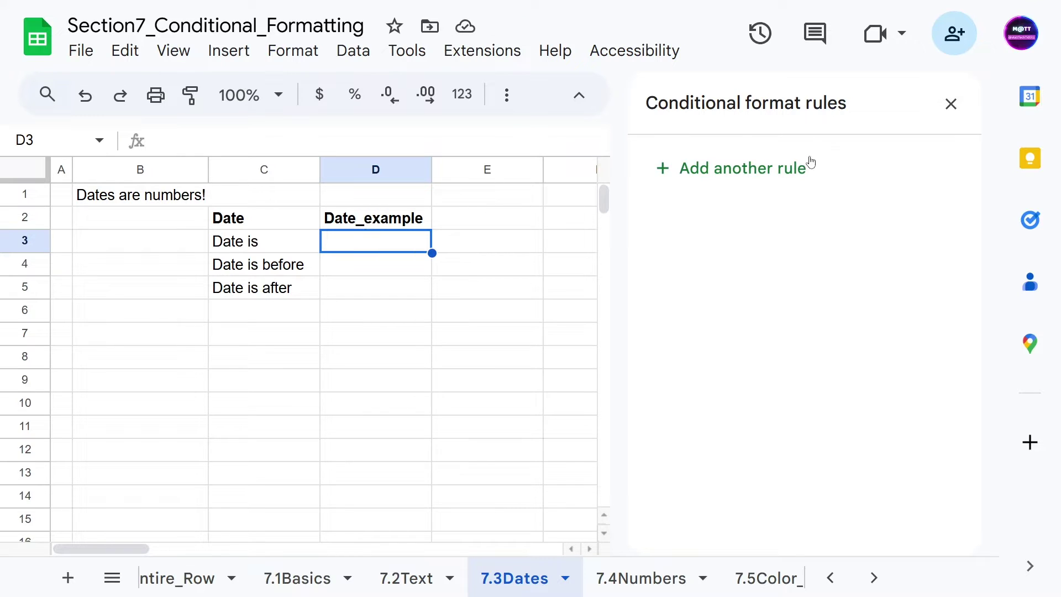
- Add a single-color conditional formatting rule for cell D3 that uses the "Date is" condition
{"action": "left_click", "coordinate": [702, 180]}
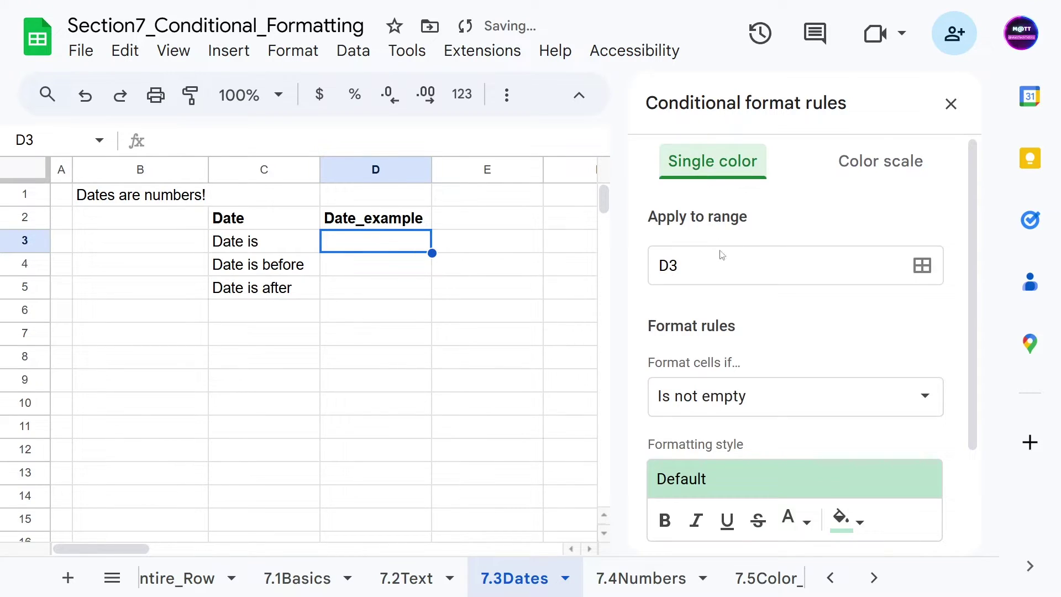
{"action": "left_click", "coordinate": [796, 388]}
{"action": "scroll", "coordinate": [763, 412], "scroll_direction": "down", "scroll_amount": 4}
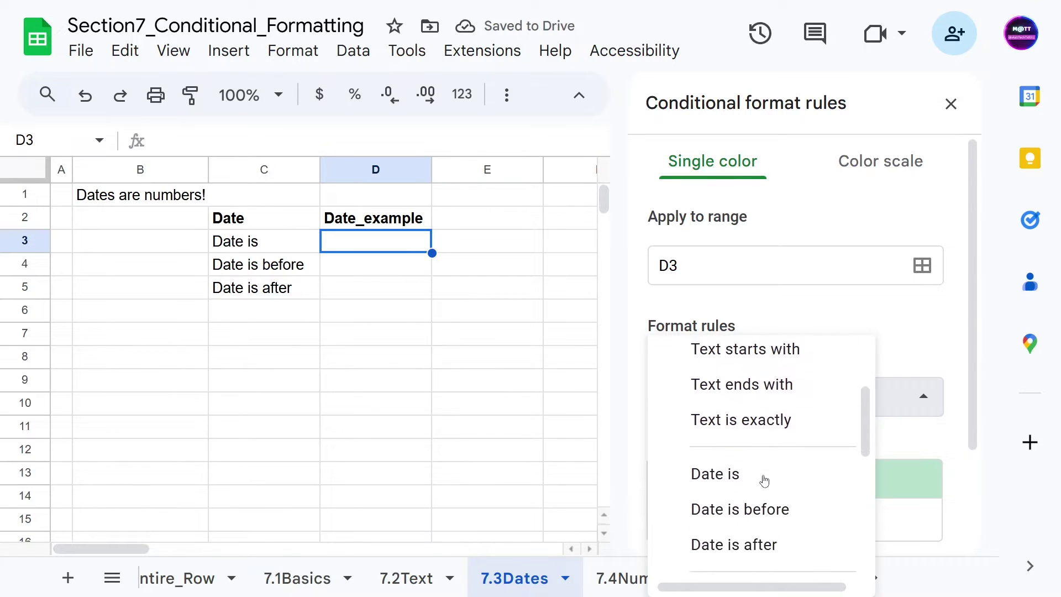
{"action": "left_click", "coordinate": [739, 415]}
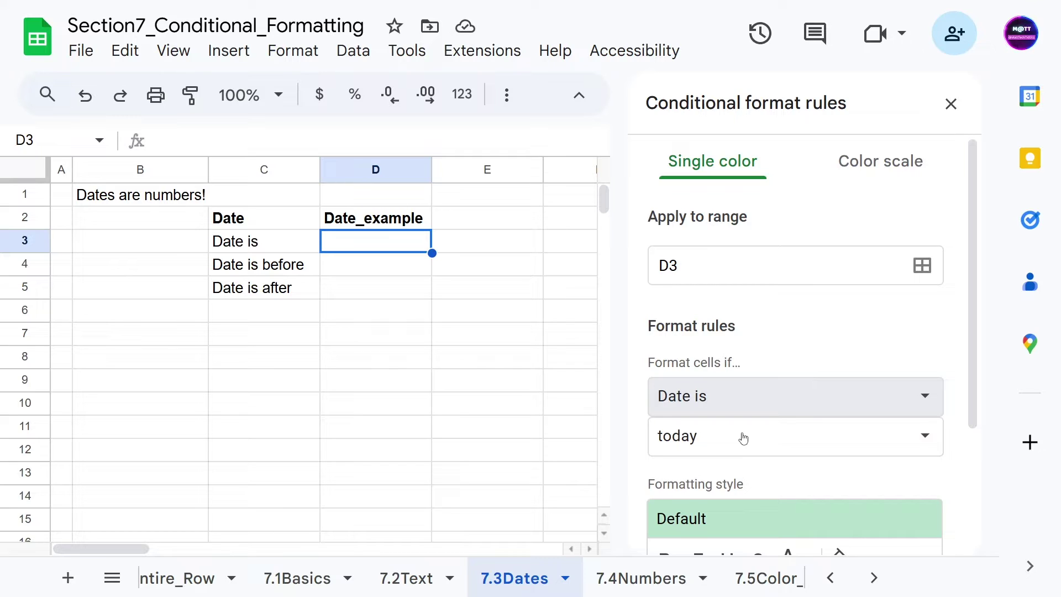
{"action": "left_click", "coordinate": [669, 265]}
{"action": "left_click", "coordinate": [667, 273]}
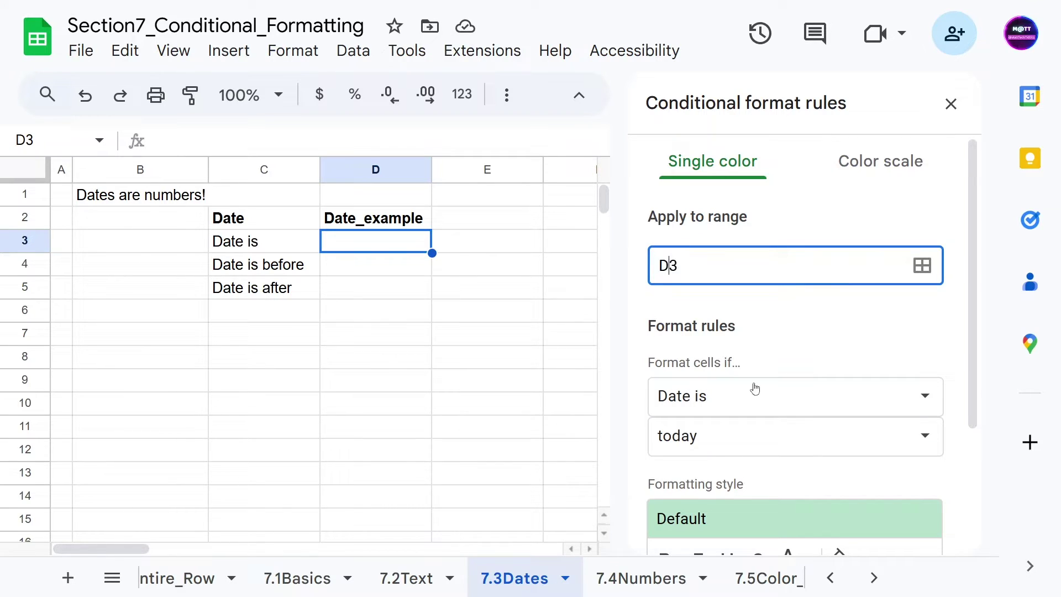
{"action": "scroll", "coordinate": [753, 387], "scroll_direction": "down", "scroll_amount": 2}
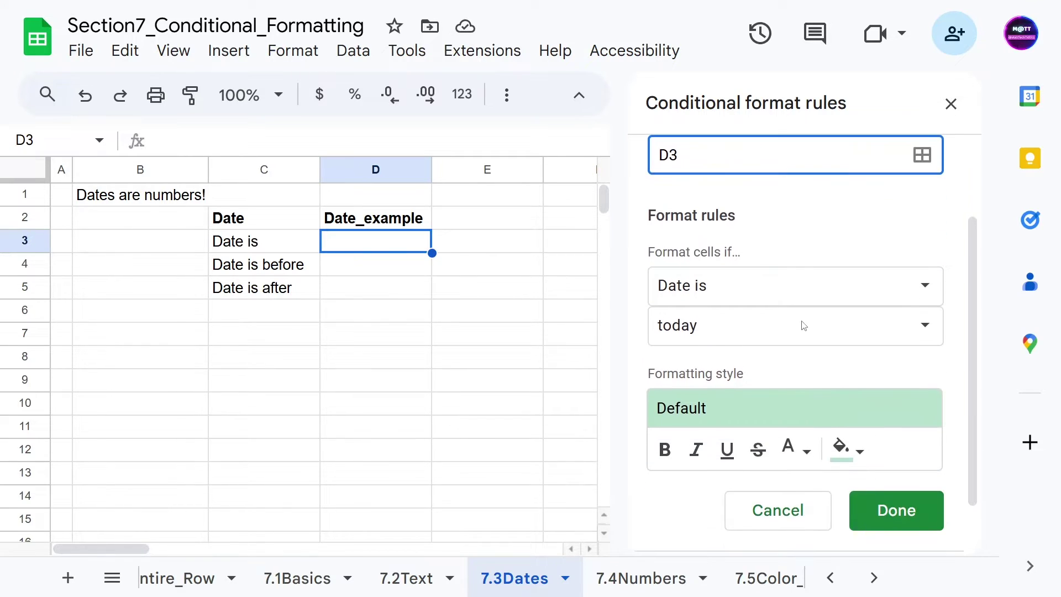
- Review the date options for the rule on D3 and set its "Date is" condition to tomorrow
{"action": "left_click", "coordinate": [679, 293]}
{"action": "left_click", "coordinate": [682, 290]}
{"action": "left_click", "coordinate": [711, 328]}
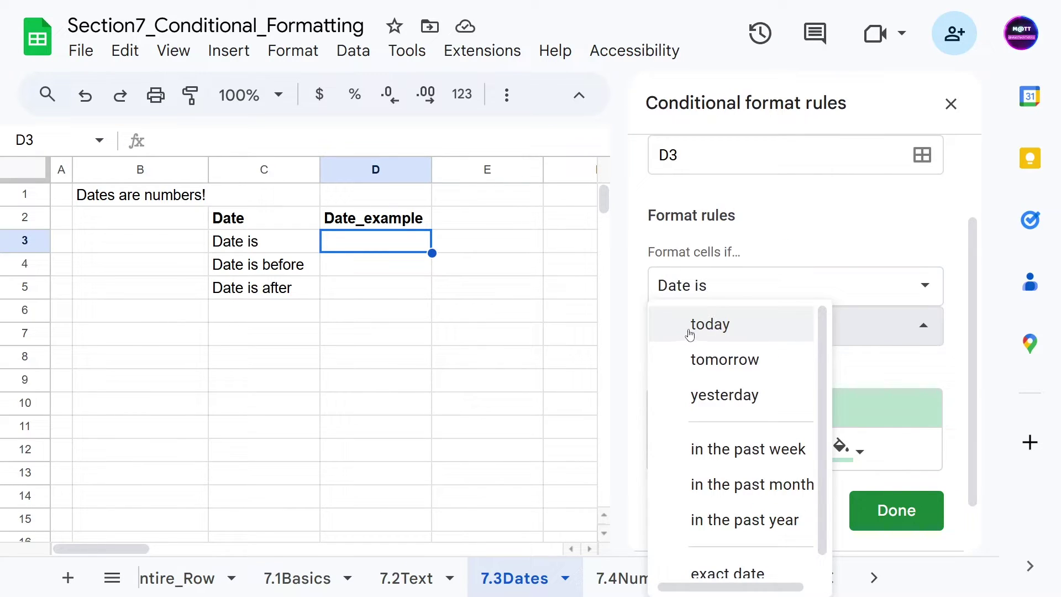
{"action": "scroll", "coordinate": [724, 415], "scroll_direction": "down", "scroll_amount": 1}
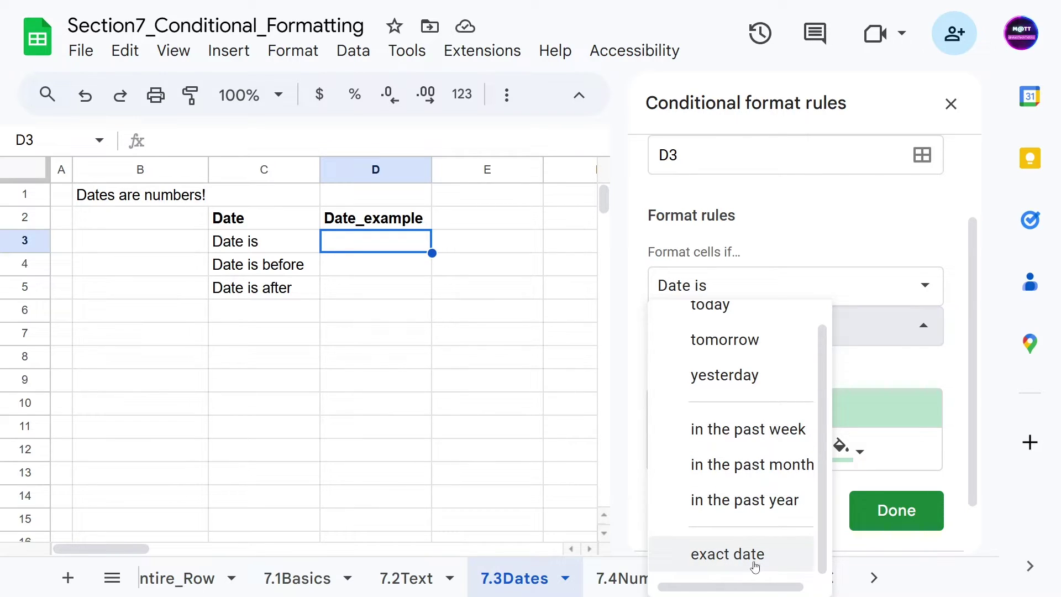
{"action": "scroll", "coordinate": [737, 331], "scroll_direction": "up", "scroll_amount": 1}
{"action": "scroll", "coordinate": [744, 439], "scroll_direction": "down", "scroll_amount": 1}
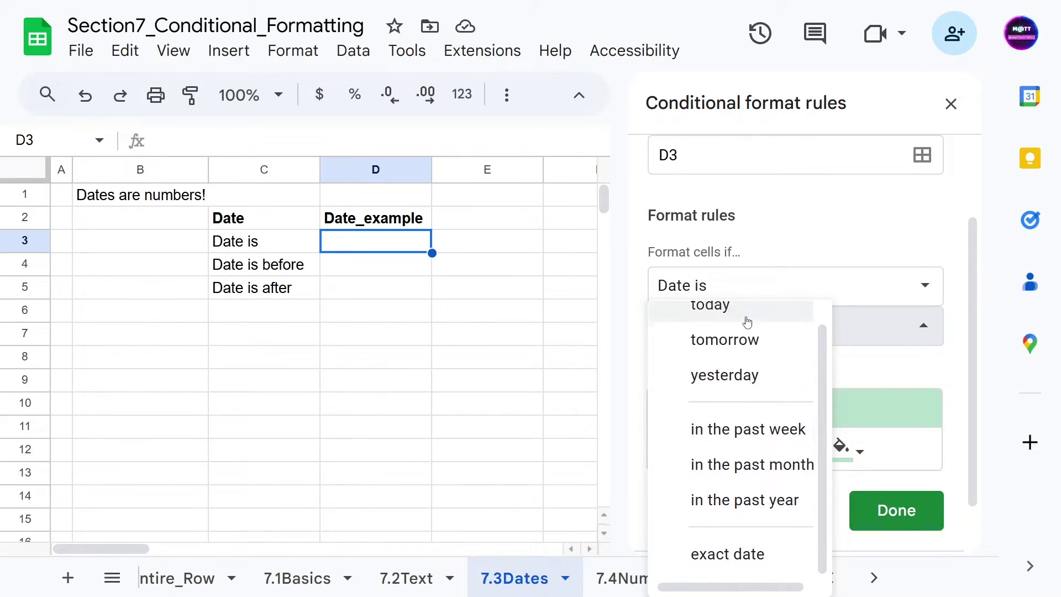
{"action": "scroll", "coordinate": [738, 420], "scroll_direction": "up", "scroll_amount": 1}
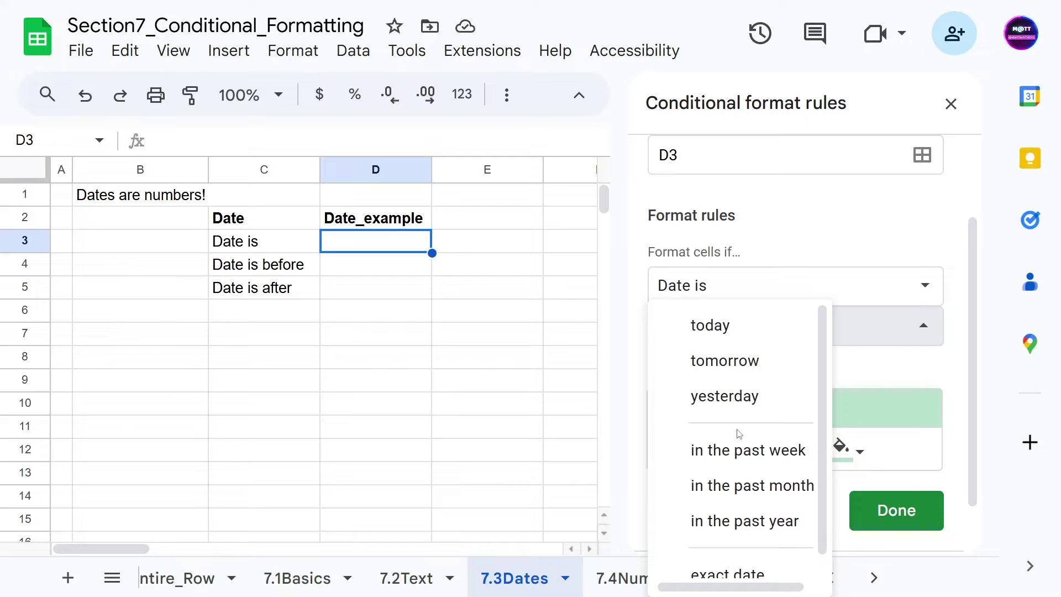
{"action": "left_click", "coordinate": [691, 365]}
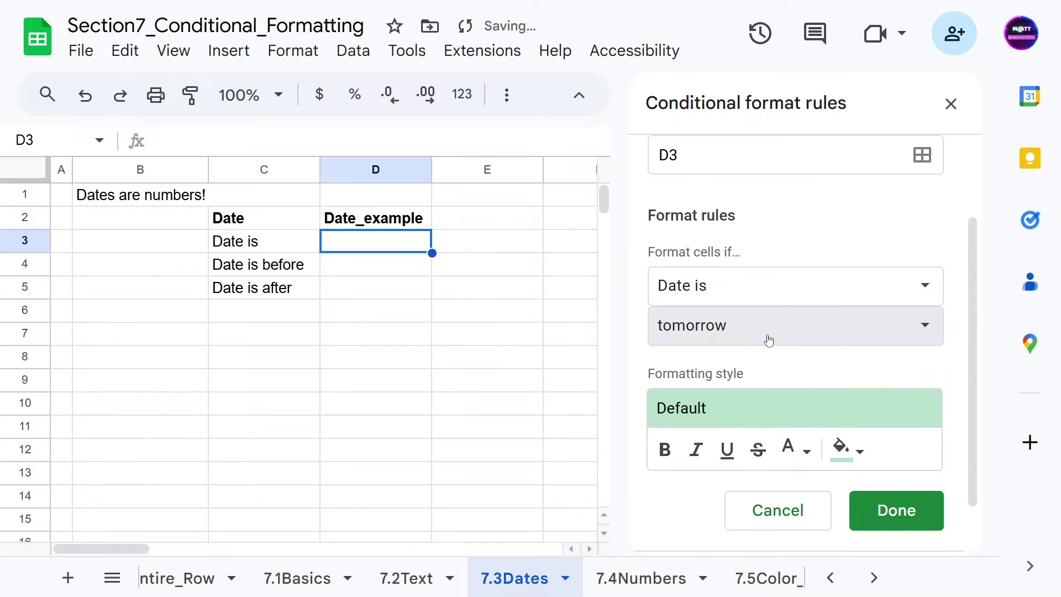
- Give the D3 rule an orange fill color and save the rule
{"action": "left_click", "coordinate": [843, 448]}
{"action": "left_click", "coordinate": [771, 338]}
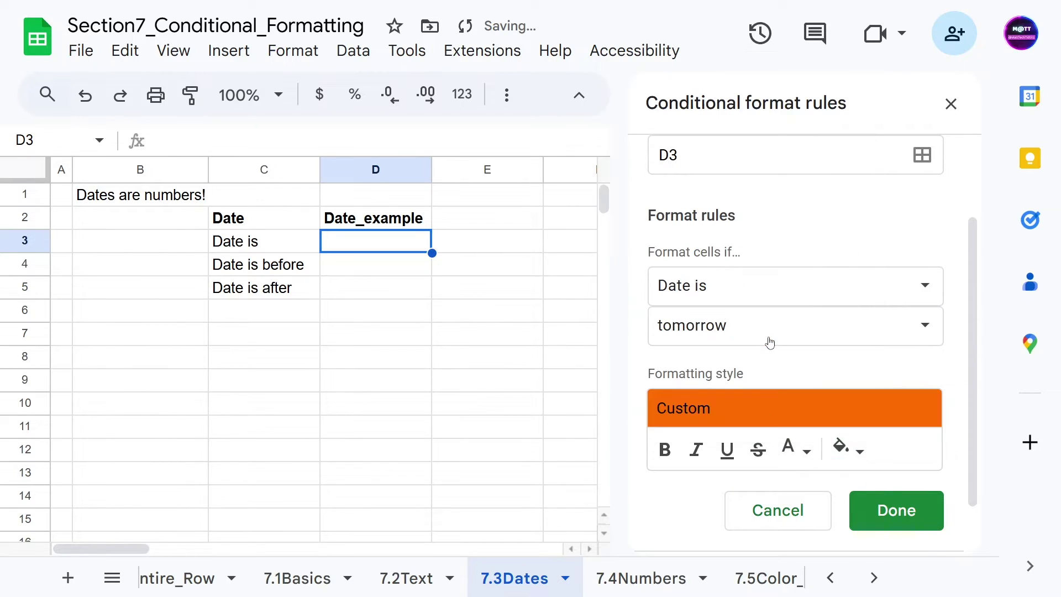
{"action": "left_click", "coordinate": [885, 509]}
{"action": "left_click", "coordinate": [295, 318]}
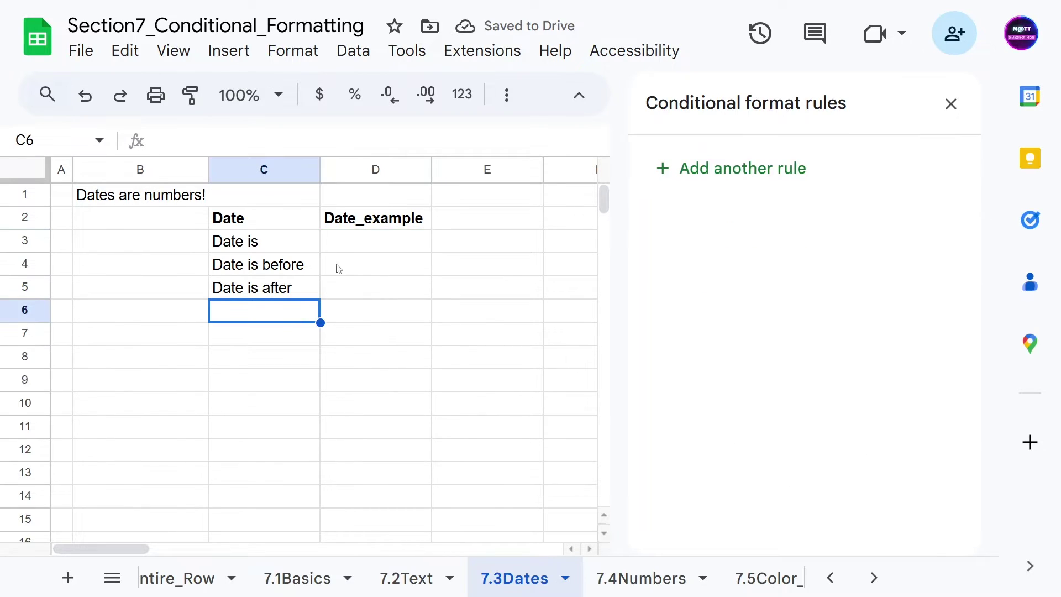
- Enter the formula =today() in cell D3 and format the cell as a date
{"action": "left_click", "coordinate": [354, 250]}
{"action": "type", "text": "="}
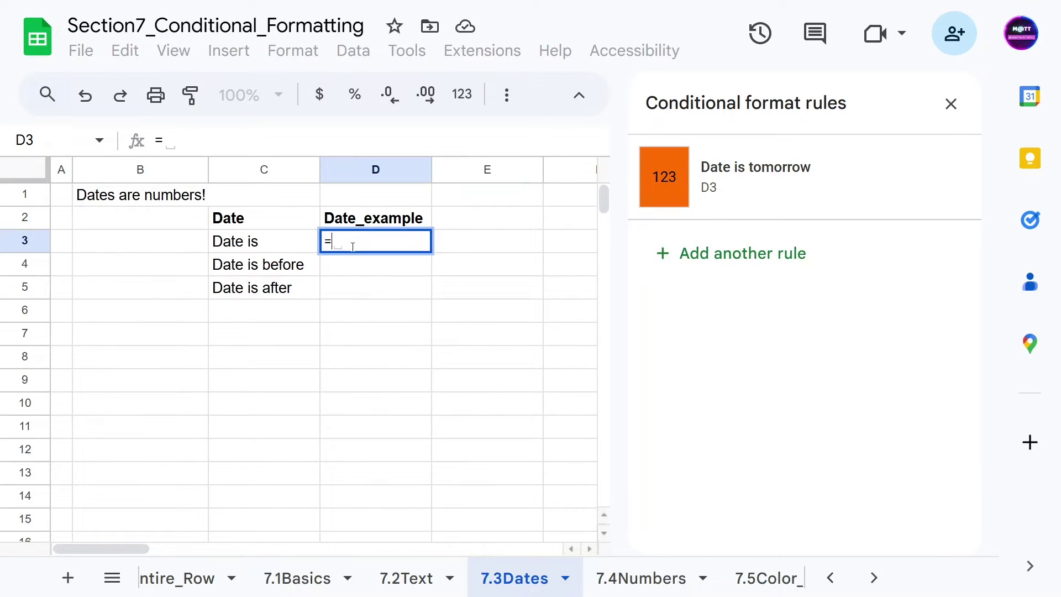
{"action": "type", "text": "today()"}
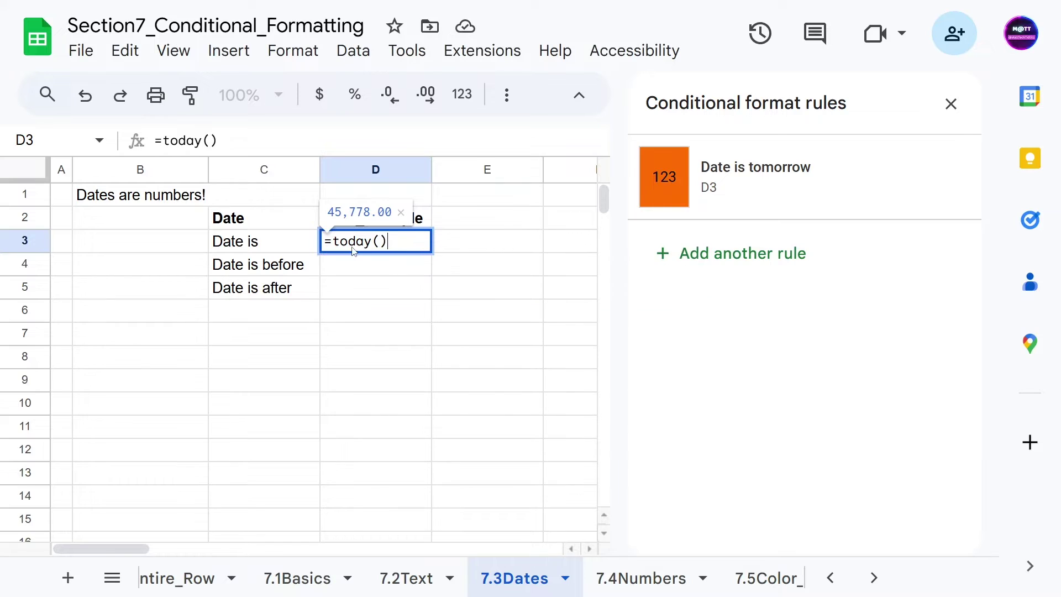
{"action": "key", "text": "Return"}
{"action": "left_click", "coordinate": [356, 249]}
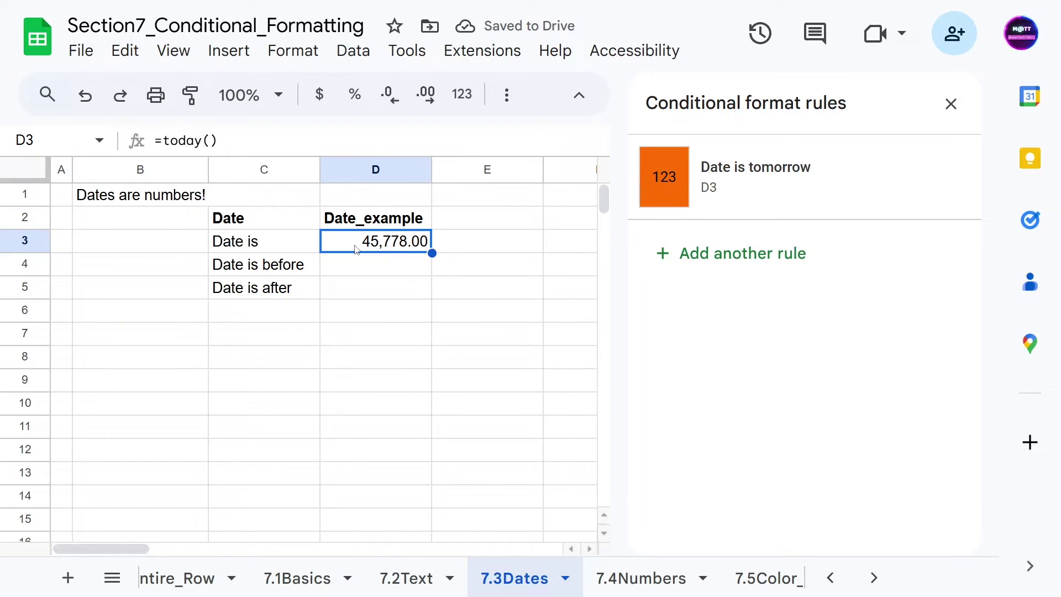
{"action": "key", "text": "ctrl+shift+3"}
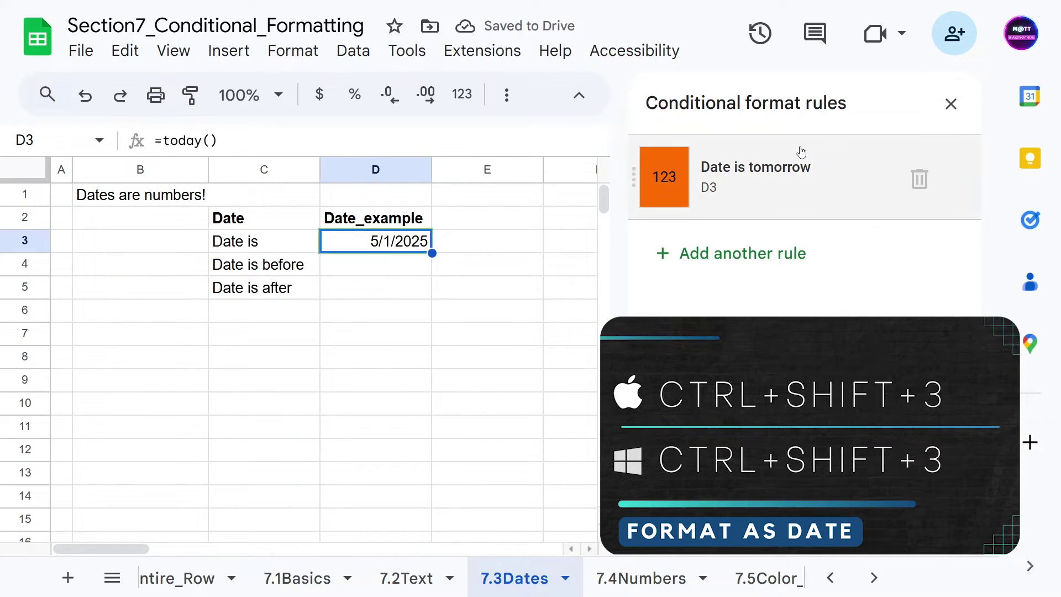
- Change the formula in D3 to =today()+1 and check the cell against its conditional formatting rule
{"action": "left_click", "coordinate": [236, 142]}
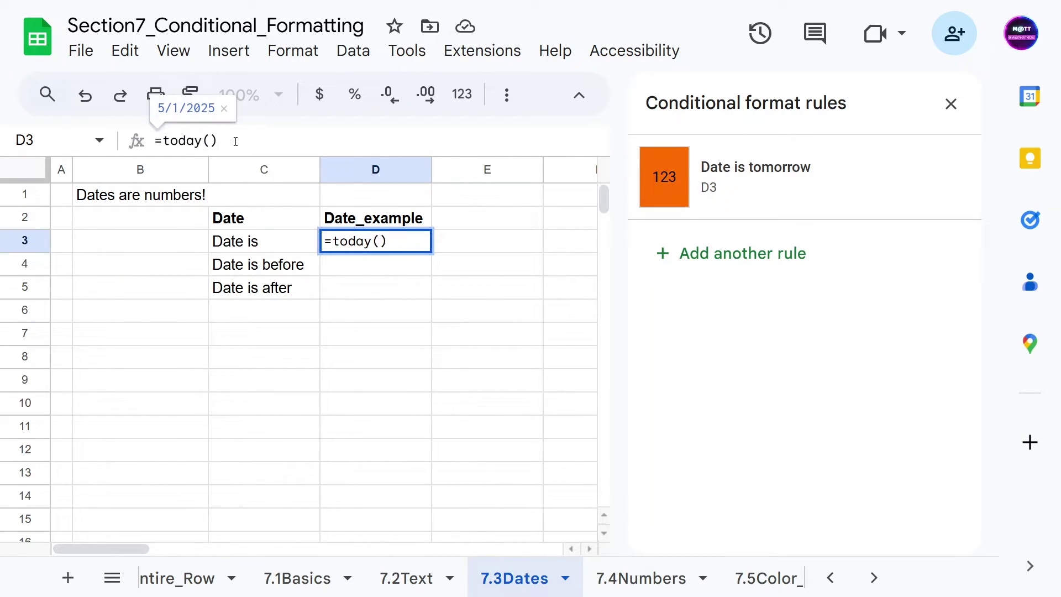
{"action": "type", "text": "+1"}
{"action": "key", "text": "Return"}
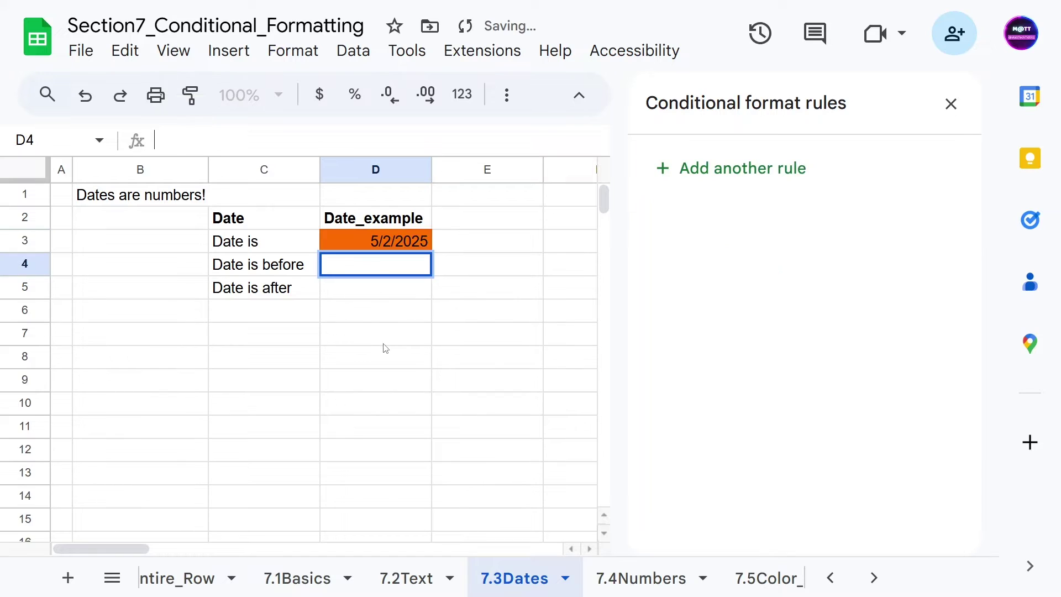
{"action": "left_click", "coordinate": [385, 341]}
{"action": "left_click", "coordinate": [363, 250]}
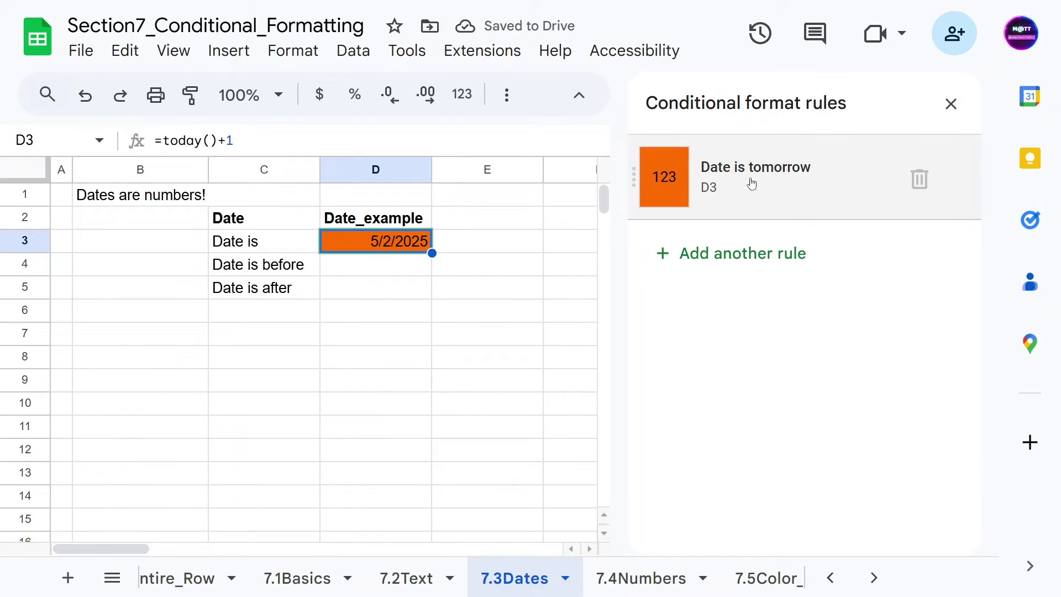
{"action": "left_click", "coordinate": [348, 272]}
{"action": "left_click", "coordinate": [346, 250]}
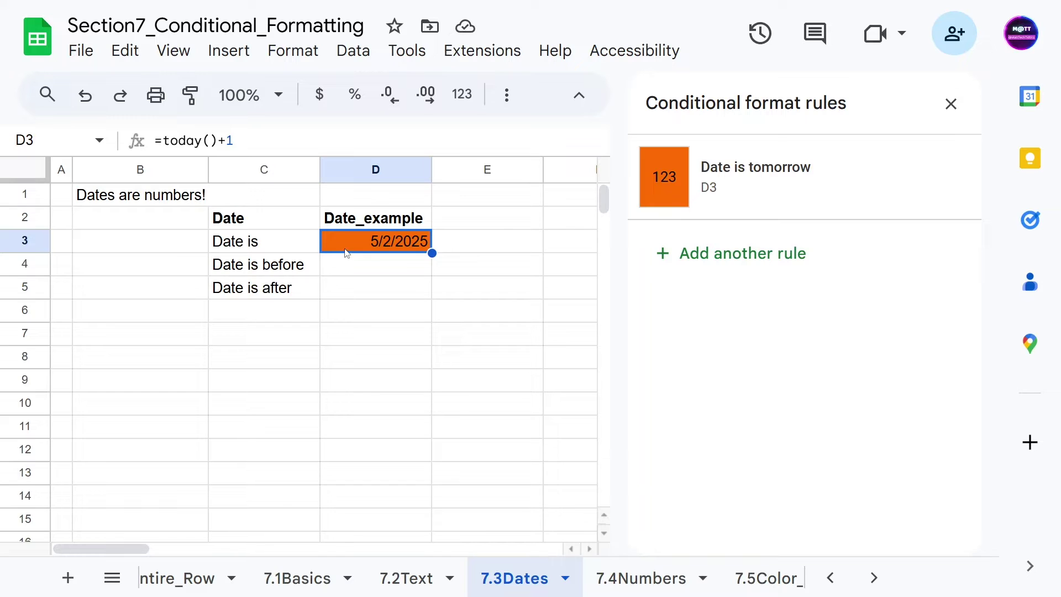
- Change the formula in D3 to =today()+2 to test the rule with a different date
{"action": "double_click", "coordinate": [400, 241]}
{"action": "key", "text": "BackSpace"}
{"action": "type", "text": "2"}
{"action": "key", "text": "Return"}
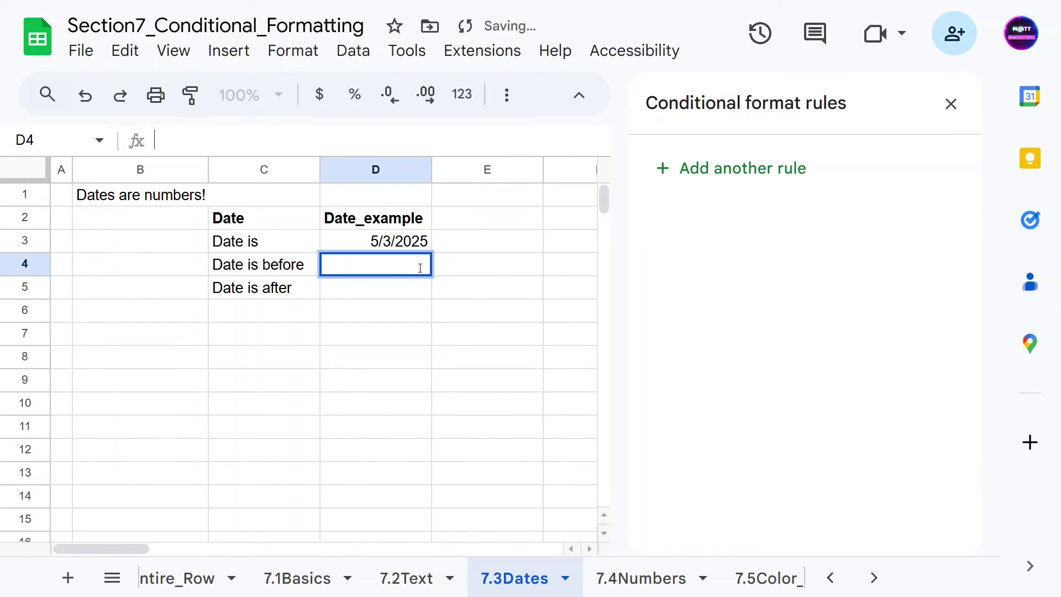
- Set the formula in D3 back to =today()+1
{"action": "double_click", "coordinate": [387, 241]}
{"action": "left_click", "coordinate": [243, 138]}
{"action": "key", "text": "BackSpace"}
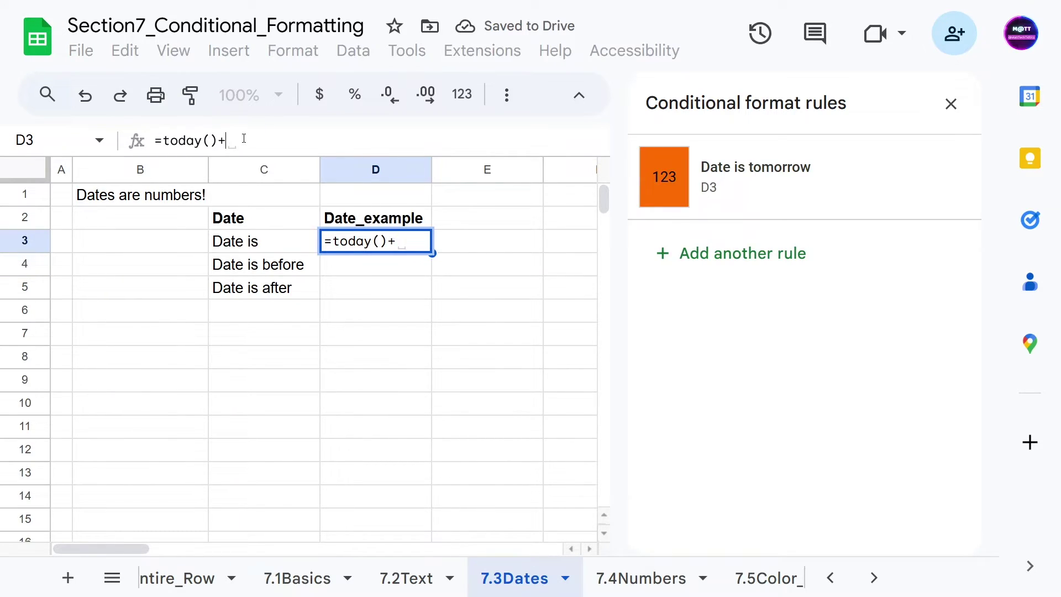
{"action": "type", "text": "1"}
{"action": "key", "text": "Return"}
{"action": "double_click", "coordinate": [350, 241]}
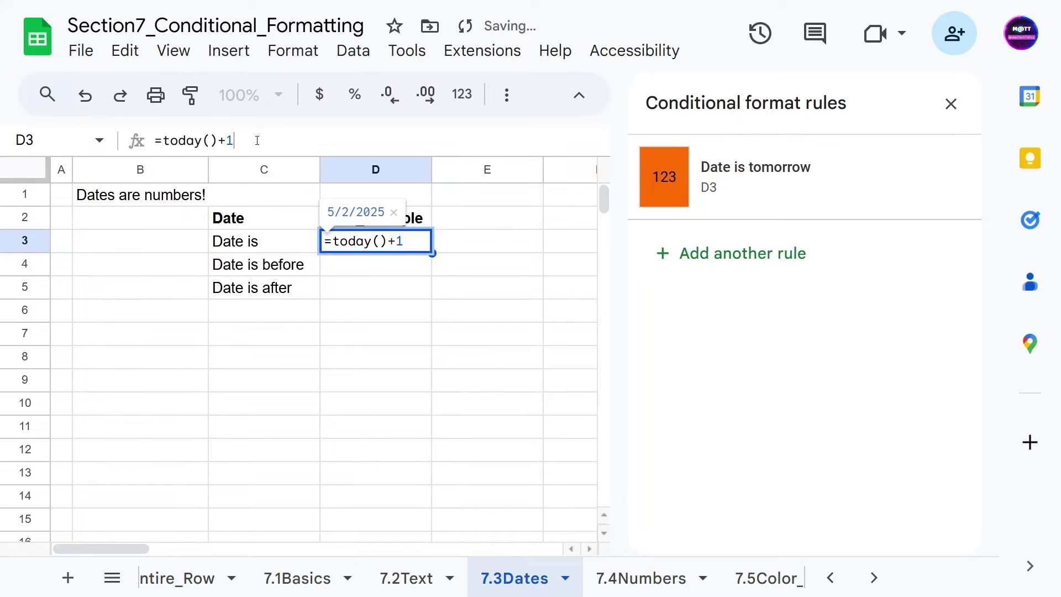
{"action": "triple_click", "coordinate": [228, 141]}
{"action": "left_click", "coordinate": [228, 141]}
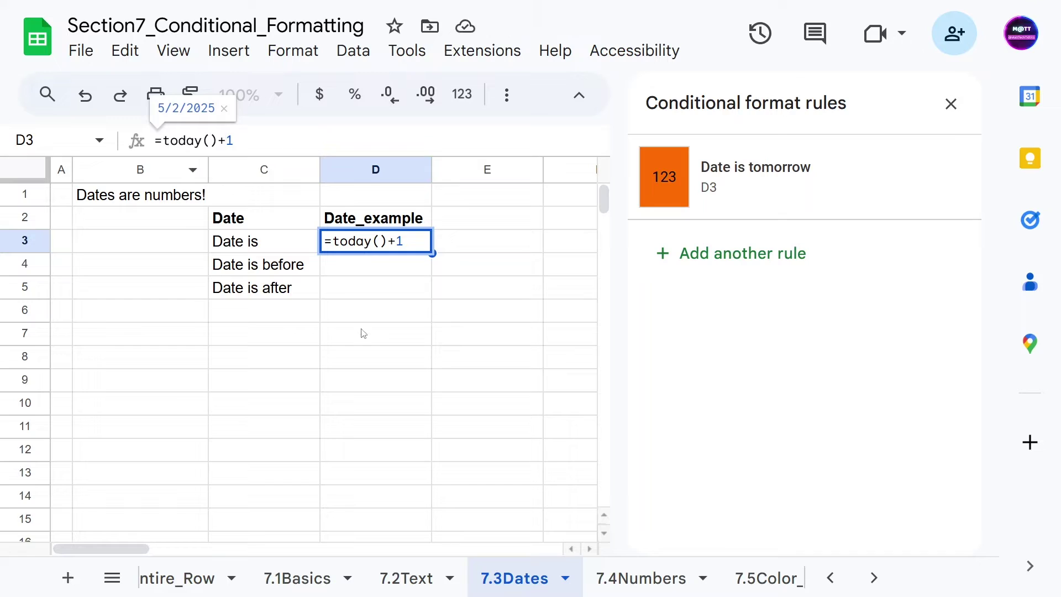
{"action": "left_click", "coordinate": [355, 311]}
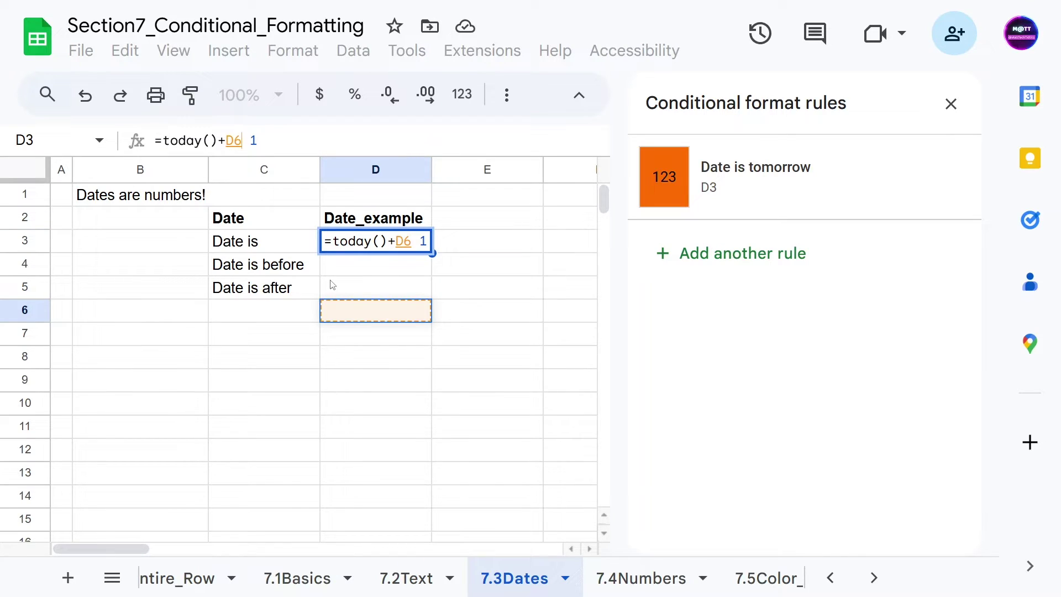
{"action": "key", "text": "BackSpace"}
{"action": "key", "text": "BackSpace"}
{"action": "key", "text": "Escape"}
{"action": "left_click", "coordinate": [355, 284]}
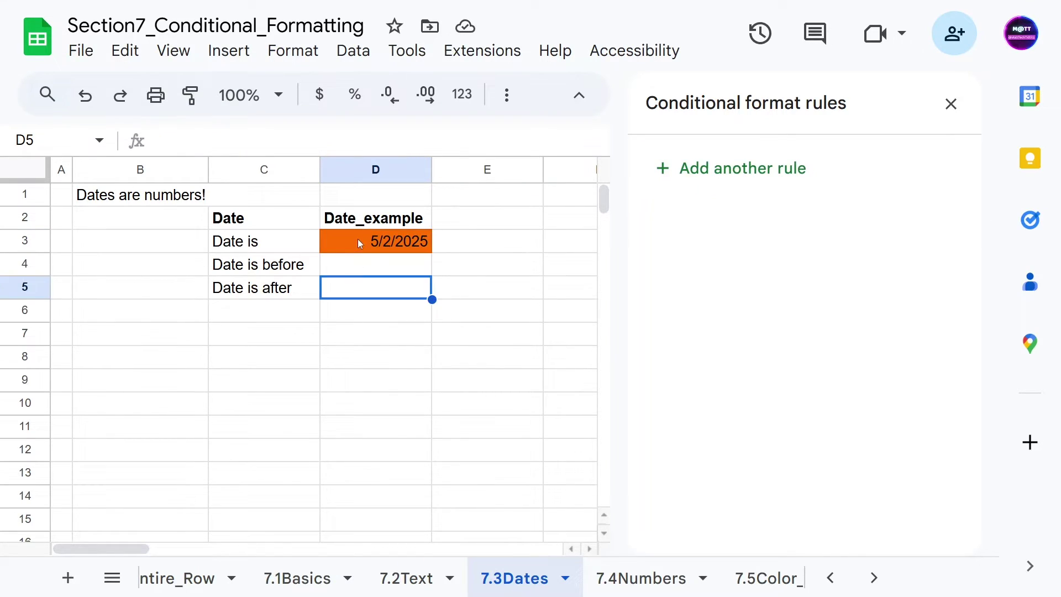
- Replace the formula in D3 with its static date by copying the cell and pasting values only over it
{"action": "left_click", "coordinate": [357, 239]}
{"action": "key", "text": "ctrl+c"}
{"action": "key", "text": "ctrl+shift+v"}
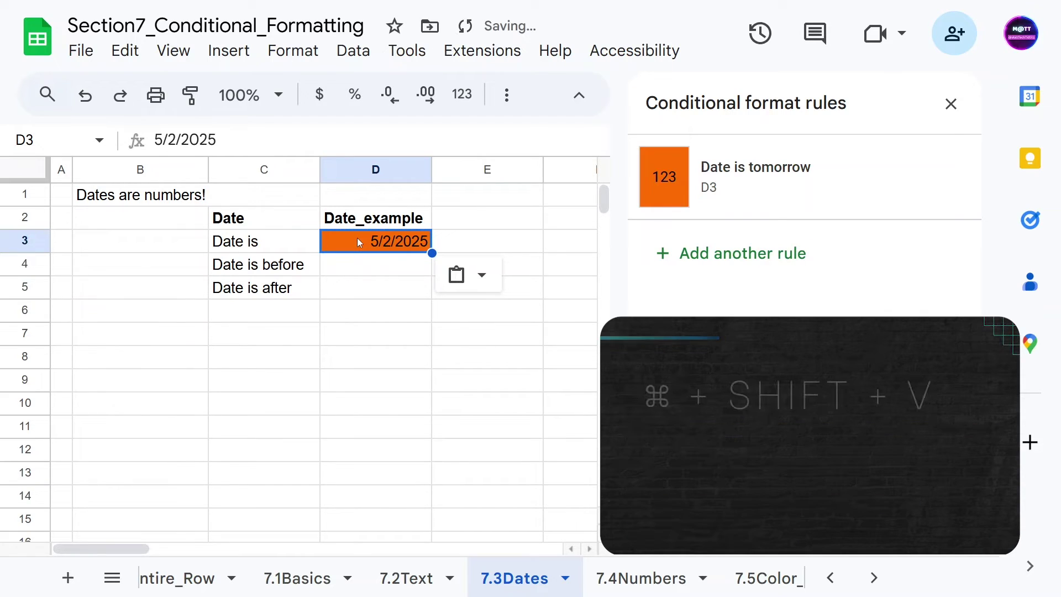
- Choose May 2, 2025 from the calendar for cell D3 and keep the cell selected
{"action": "double_click", "coordinate": [357, 238]}
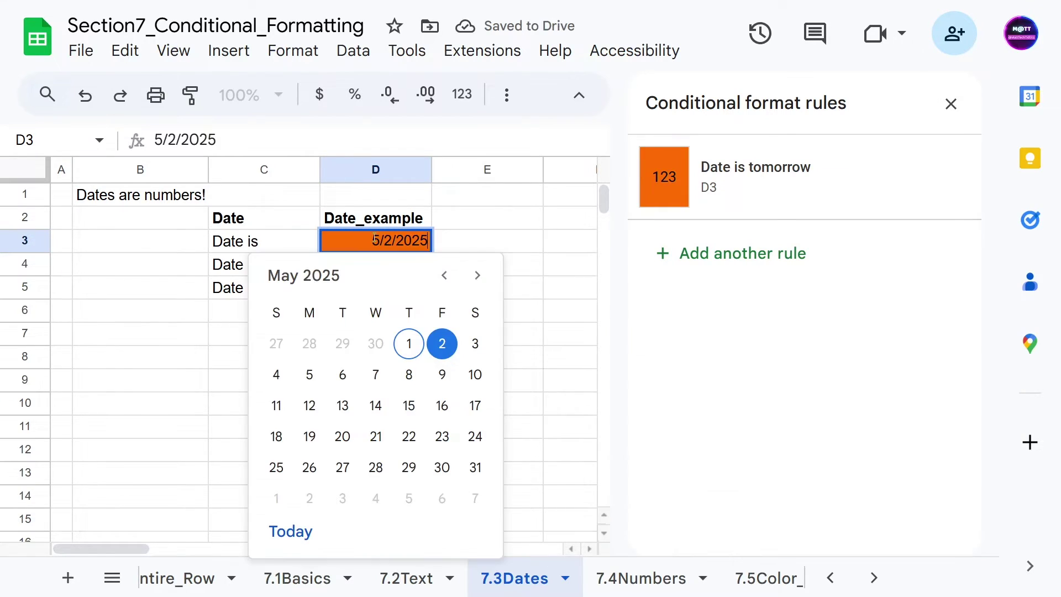
{"action": "left_click", "coordinate": [443, 344]}
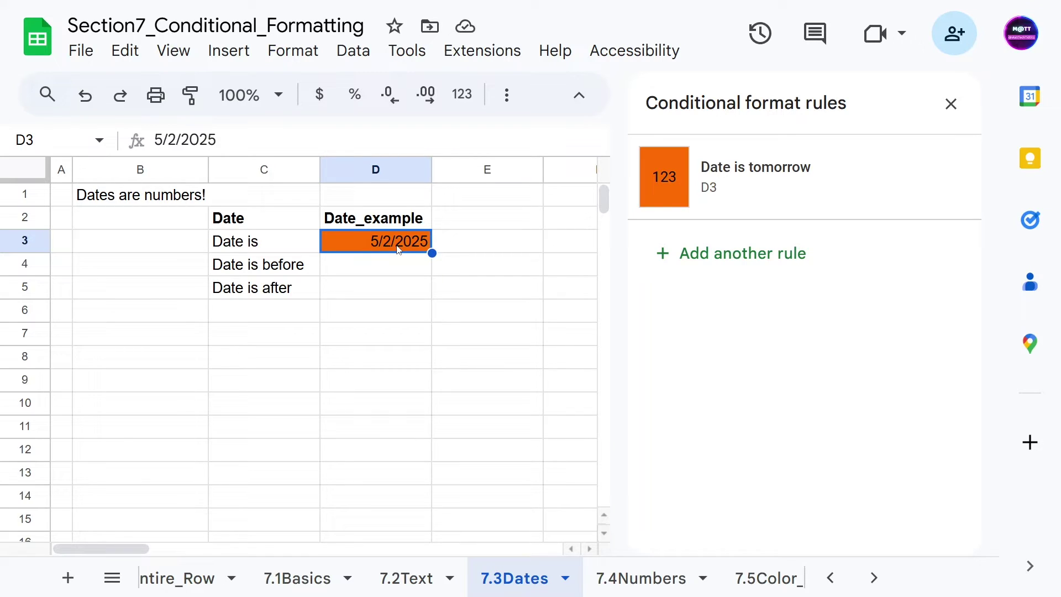
{"action": "left_click", "coordinate": [330, 255]}
{"action": "left_click", "coordinate": [369, 244]}
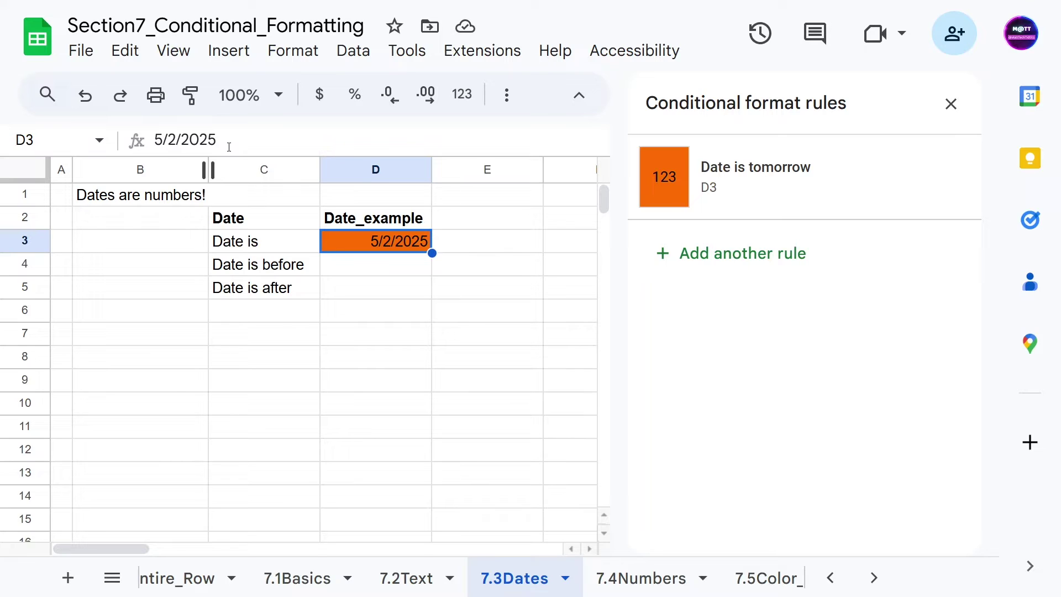
- Change the conditional formatting rule on D3 to "Date is" "in the past week"
{"action": "left_click", "coordinate": [825, 206]}
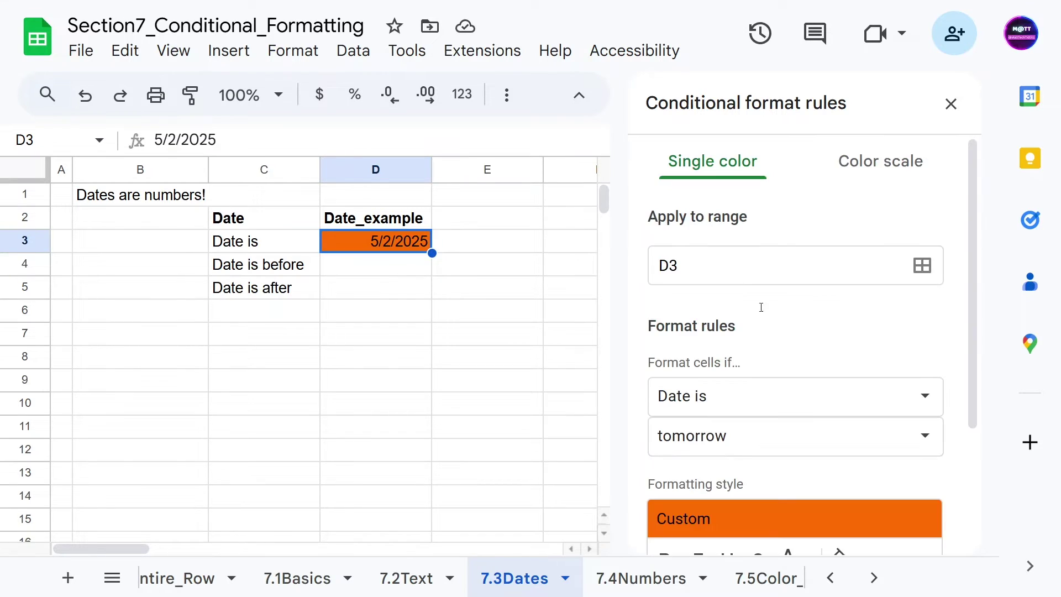
{"action": "scroll", "coordinate": [774, 332], "scroll_direction": "down", "scroll_amount": 2}
{"action": "left_click", "coordinate": [721, 337]}
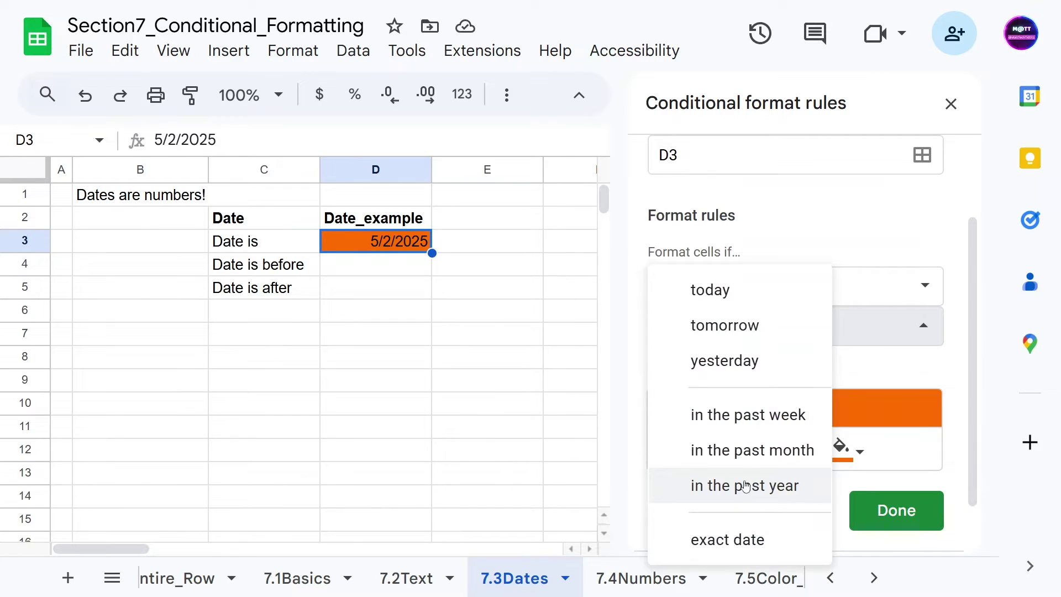
{"action": "left_click", "coordinate": [725, 424]}
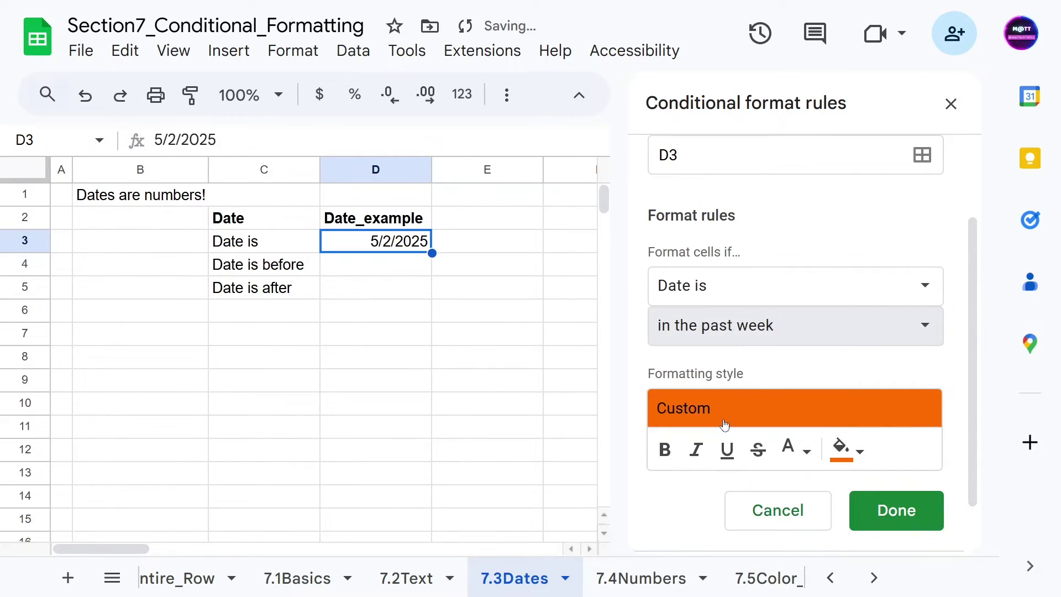
- Set the date in D3 to May 1, 2025 using the cell's calendar to test the rule
{"action": "left_click", "coordinate": [317, 296]}
{"action": "left_click", "coordinate": [359, 247]}
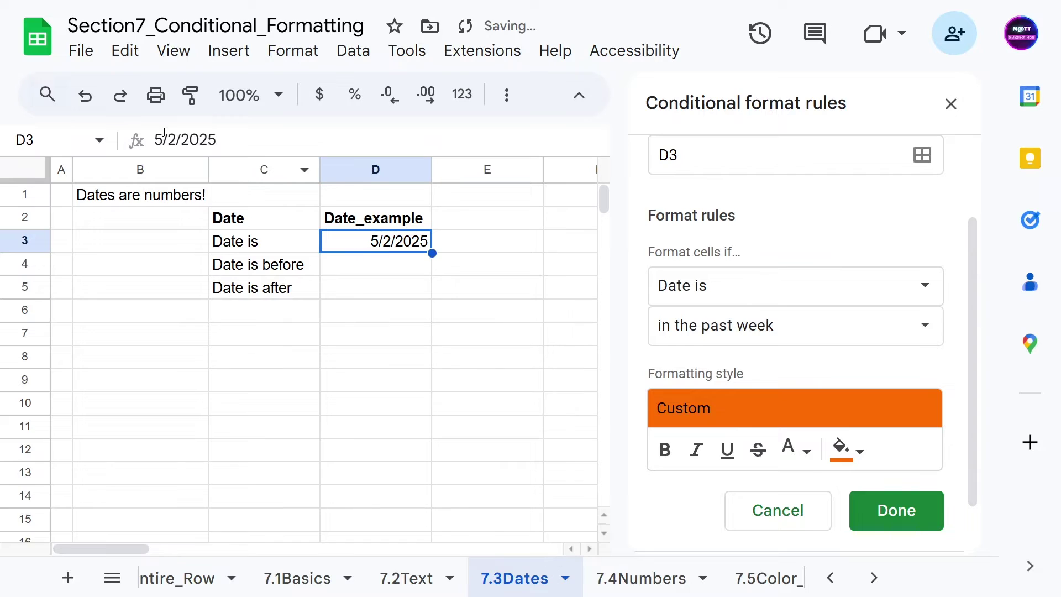
{"action": "double_click", "coordinate": [389, 241]}
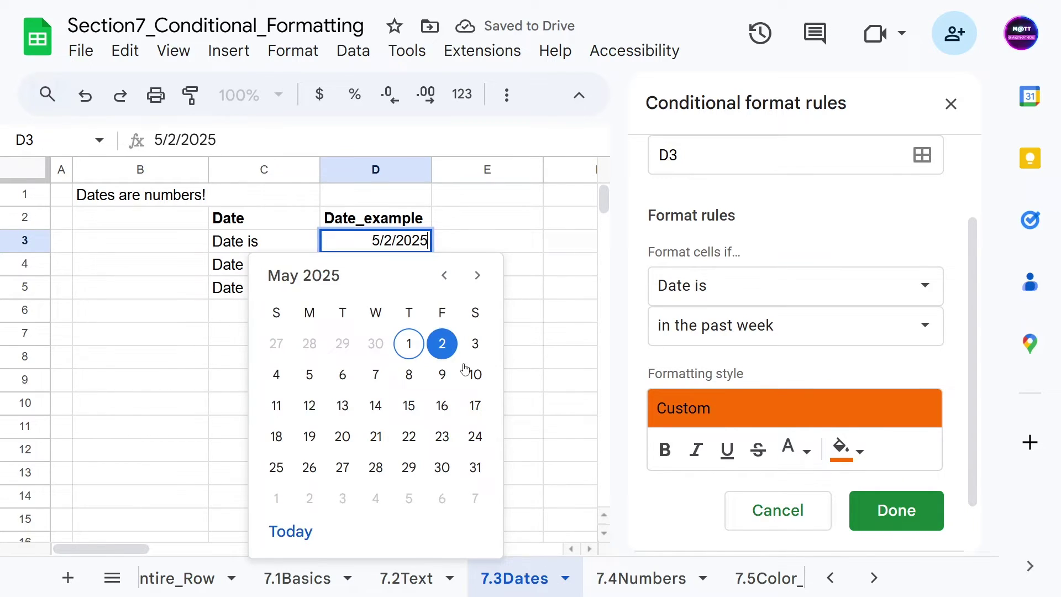
{"action": "left_click", "coordinate": [410, 343]}
{"action": "left_click", "coordinate": [382, 268]}
{"action": "left_click", "coordinate": [374, 241]}
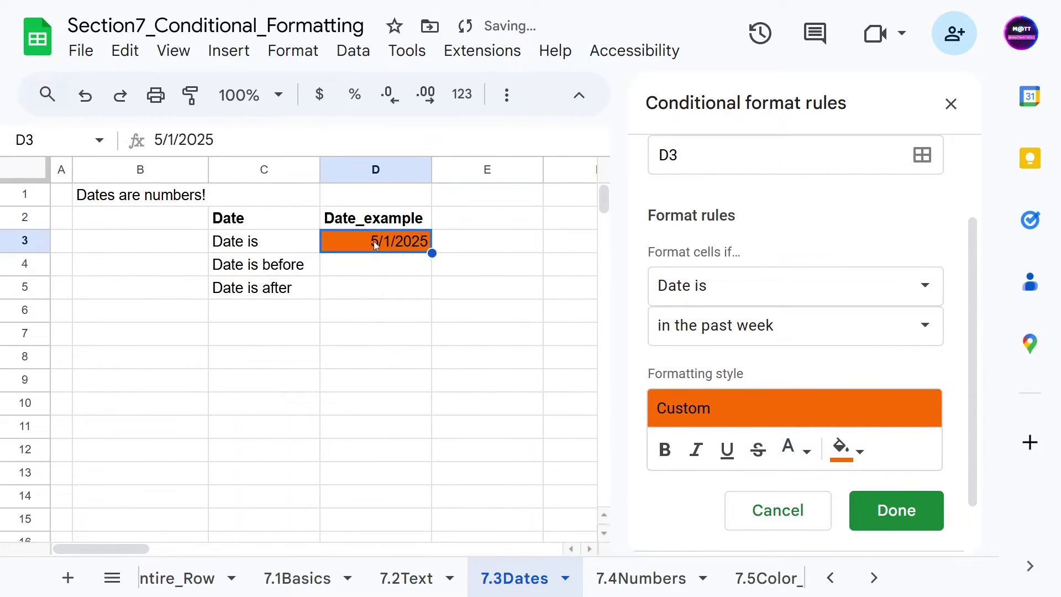
- Test the past-week rule by setting D3 to April 28, 2025, followed by April 24, 2025
{"action": "double_click", "coordinate": [374, 241]}
{"action": "left_click", "coordinate": [313, 346]}
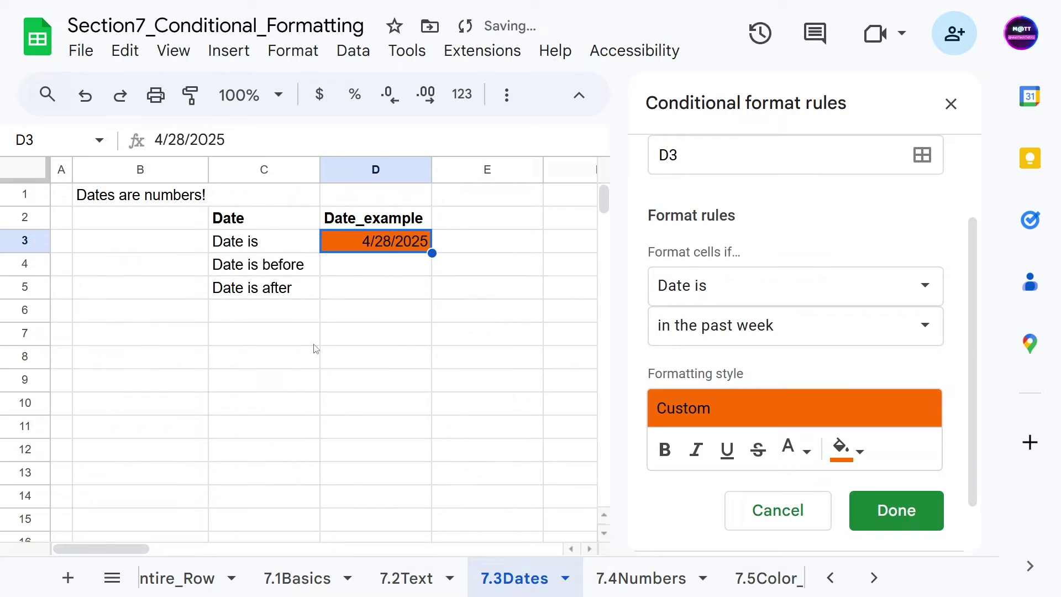
{"action": "double_click", "coordinate": [388, 242]}
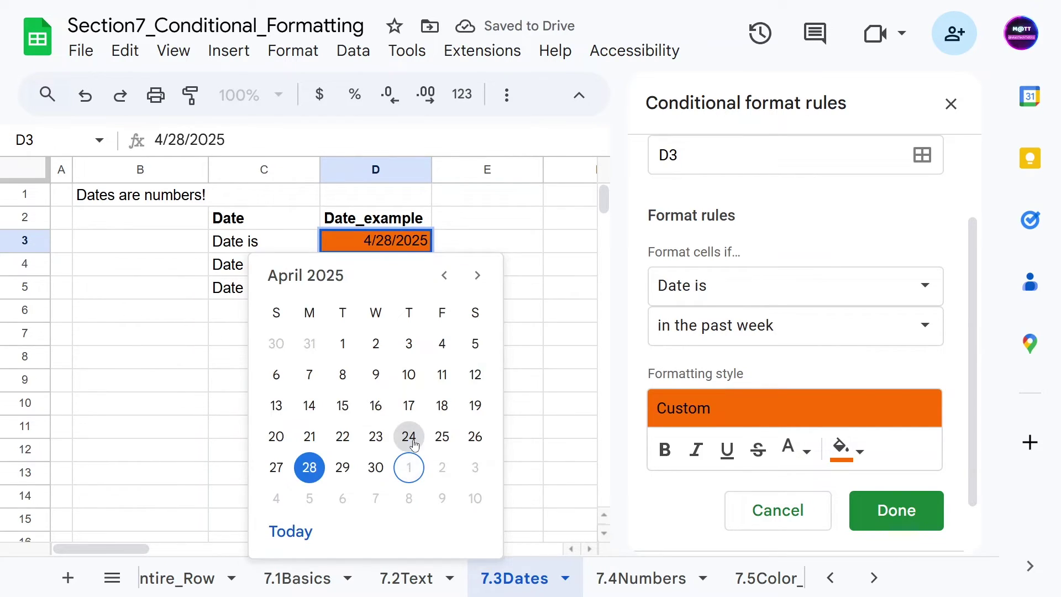
{"action": "left_click", "coordinate": [410, 437]}
{"action": "left_click", "coordinate": [380, 266]}
- Check the week boundary by setting D3 to April 25, 2025 and back to April 24, 2025
{"action": "double_click", "coordinate": [377, 236]}
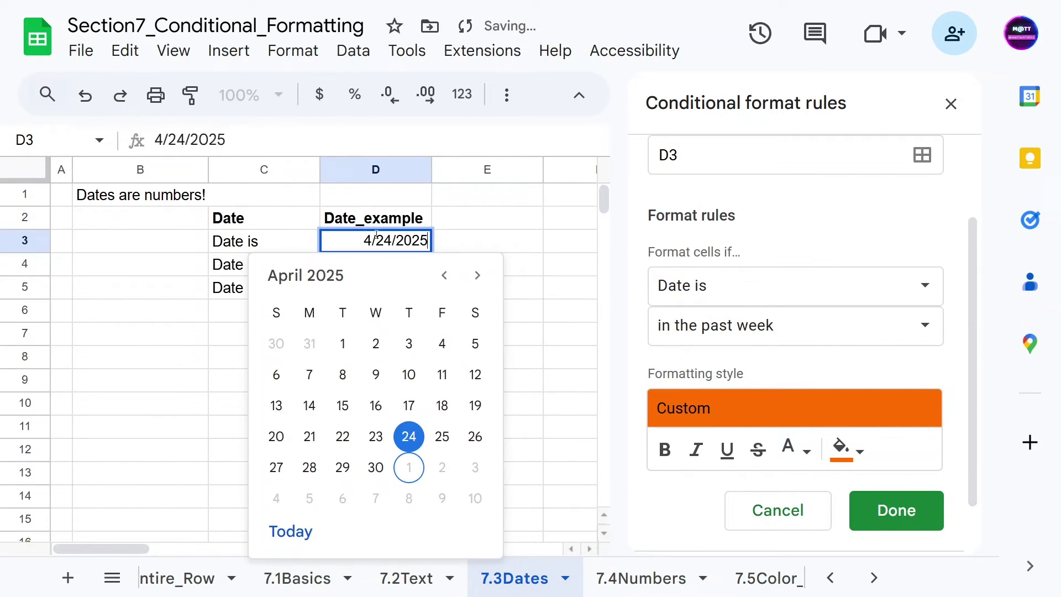
{"action": "left_click", "coordinate": [443, 437]}
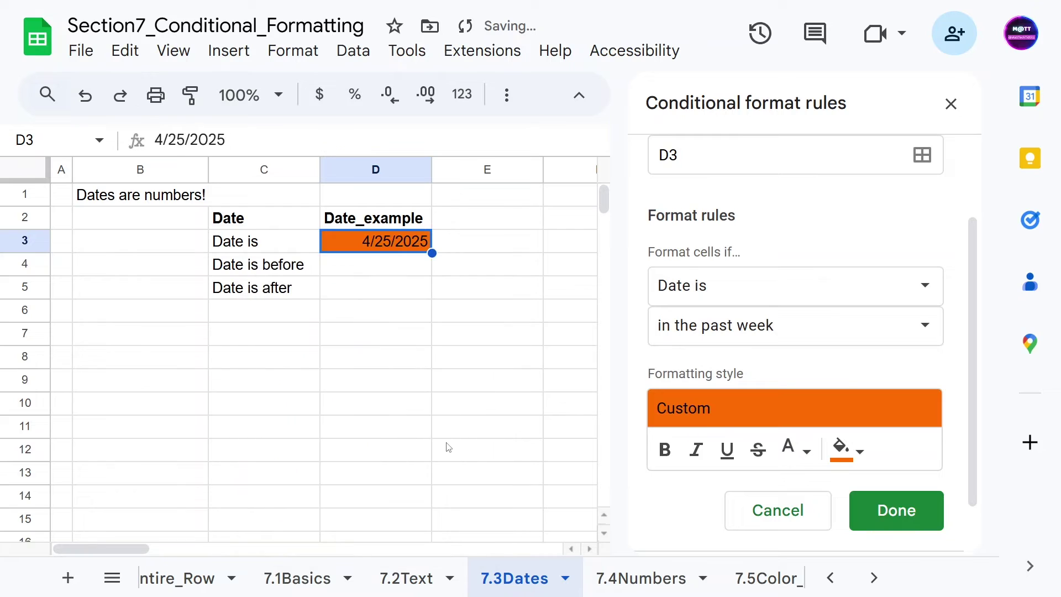
{"action": "double_click", "coordinate": [379, 249]}
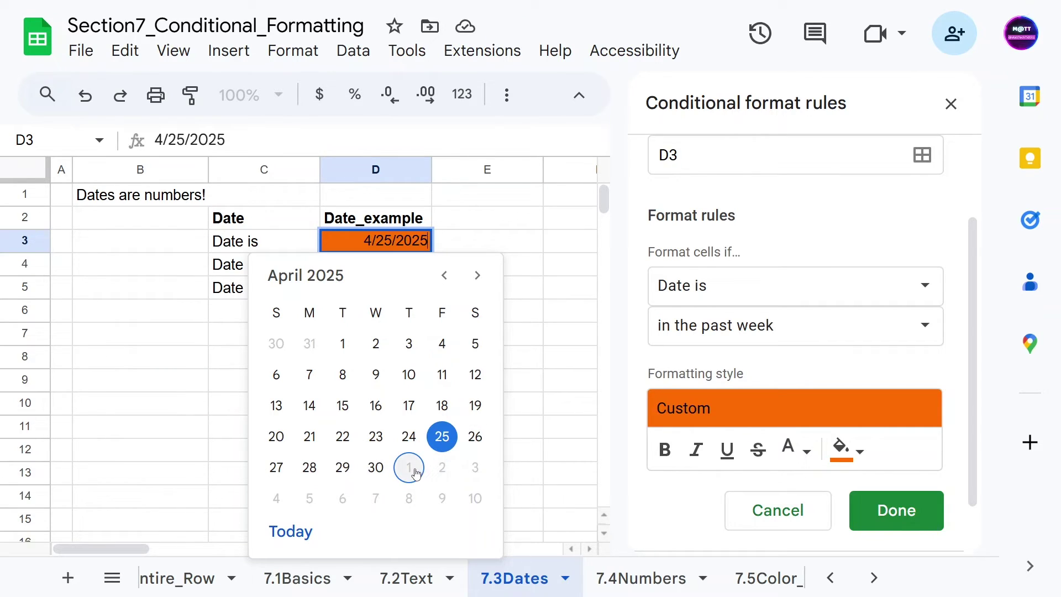
{"action": "left_click", "coordinate": [415, 439]}
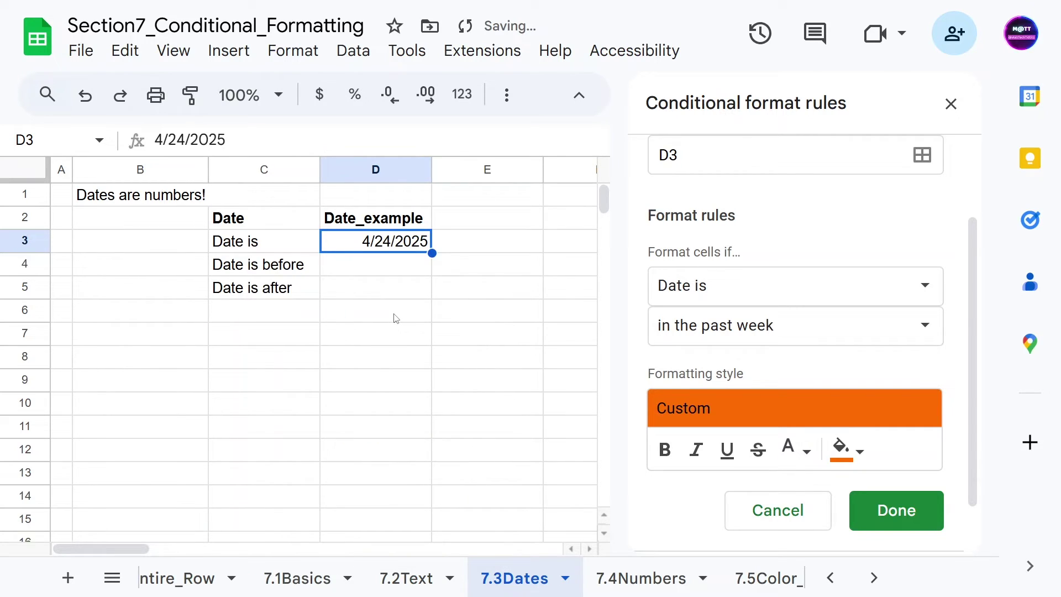
- Set the date in D3 to April 28, 2025 and keep the cell selected
{"action": "double_click", "coordinate": [395, 241]}
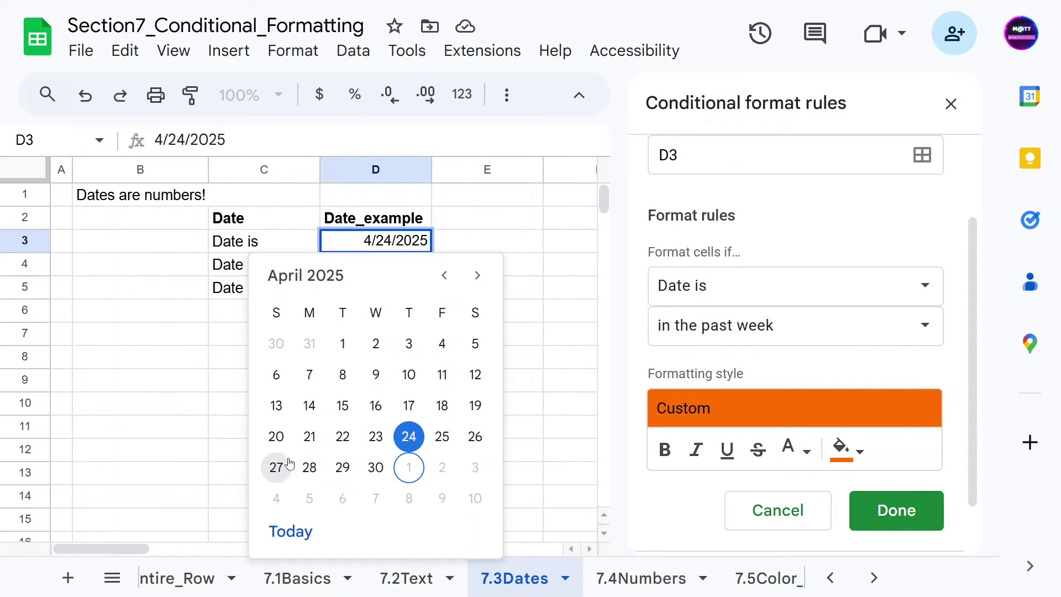
{"action": "left_click", "coordinate": [310, 467]}
{"action": "left_click", "coordinate": [385, 287]}
{"action": "left_click", "coordinate": [369, 248]}
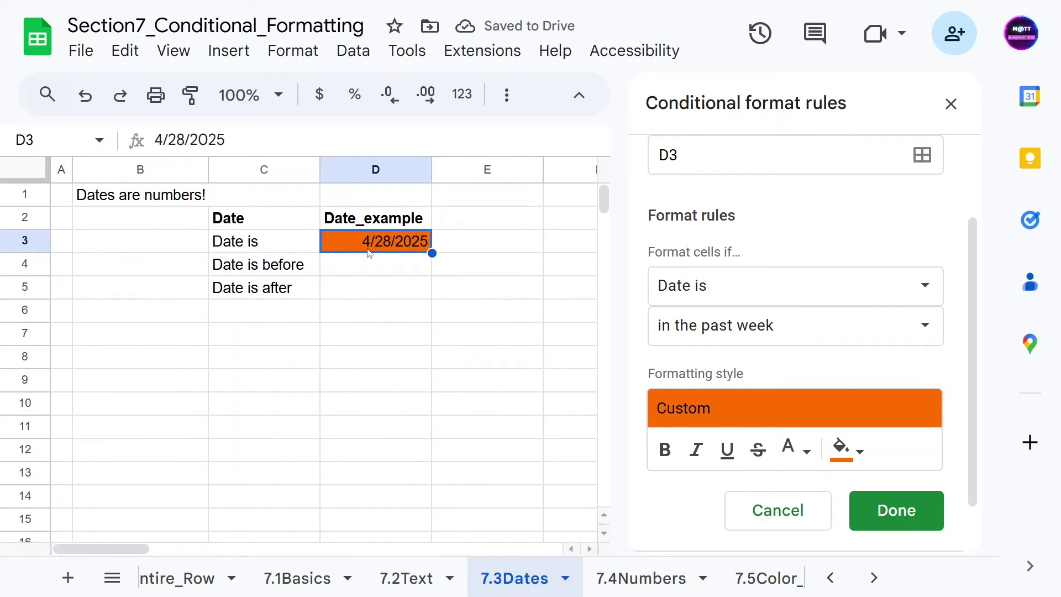
- Cycle D3 through the number, time, currency and percent formats, and restore its date format
{"action": "key", "text": "ctrl+shift+1"}
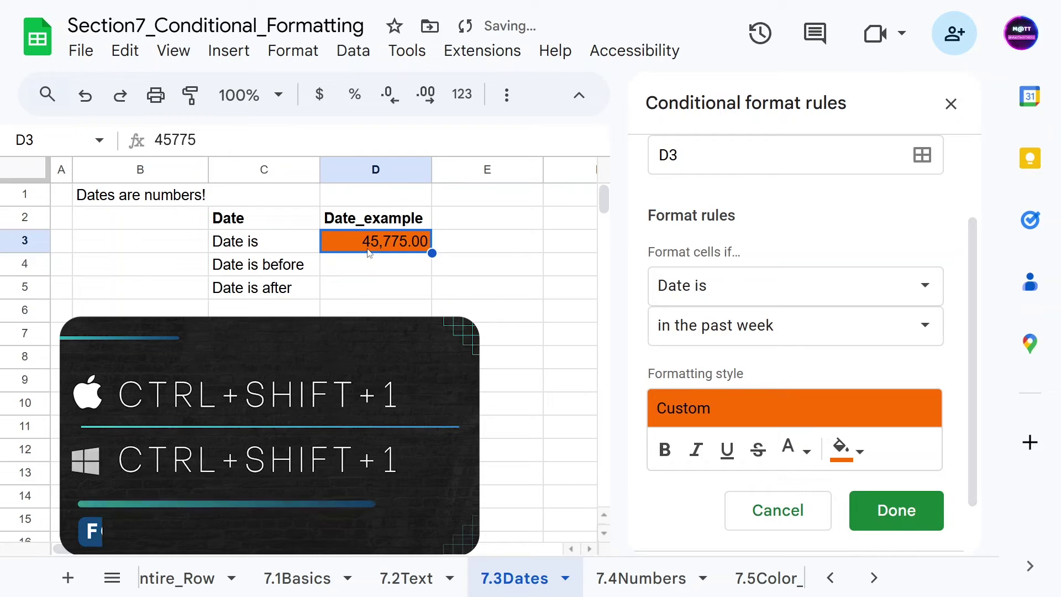
{"action": "key", "text": "ctrl+shift+2"}
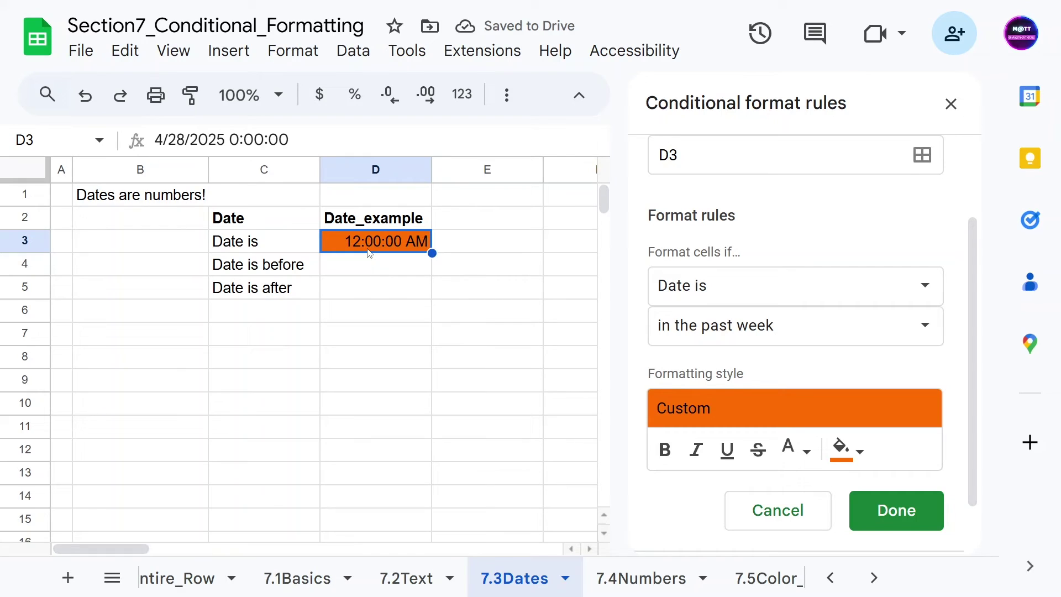
{"action": "key", "text": "ctrl+shift+4"}
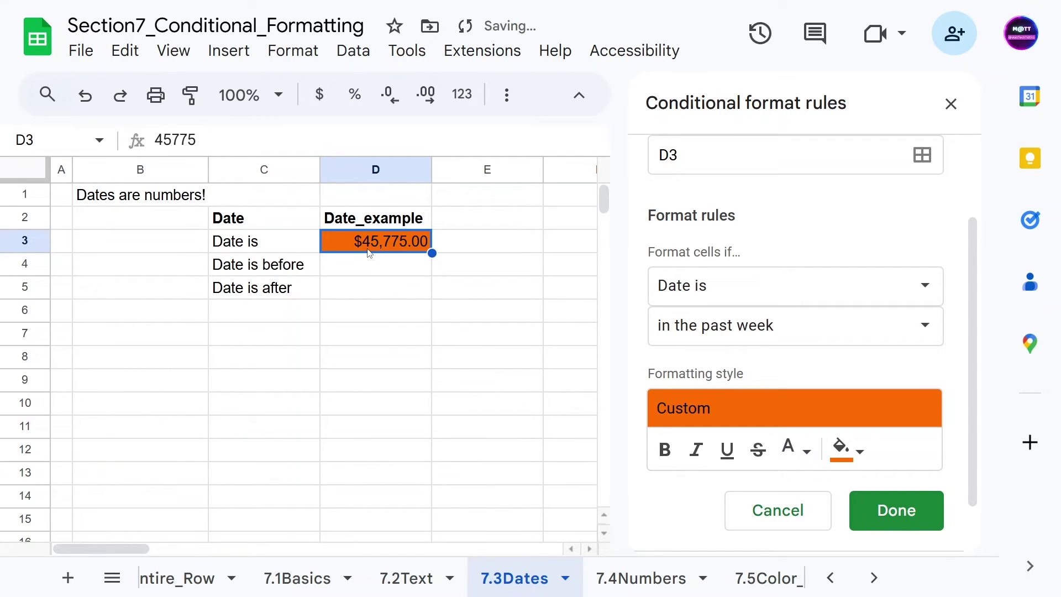
{"action": "key", "text": "ctrl+shift+5"}
{"action": "key", "text": "ctrl+shift+4"}
{"action": "key", "text": "ctrl+shift+2"}
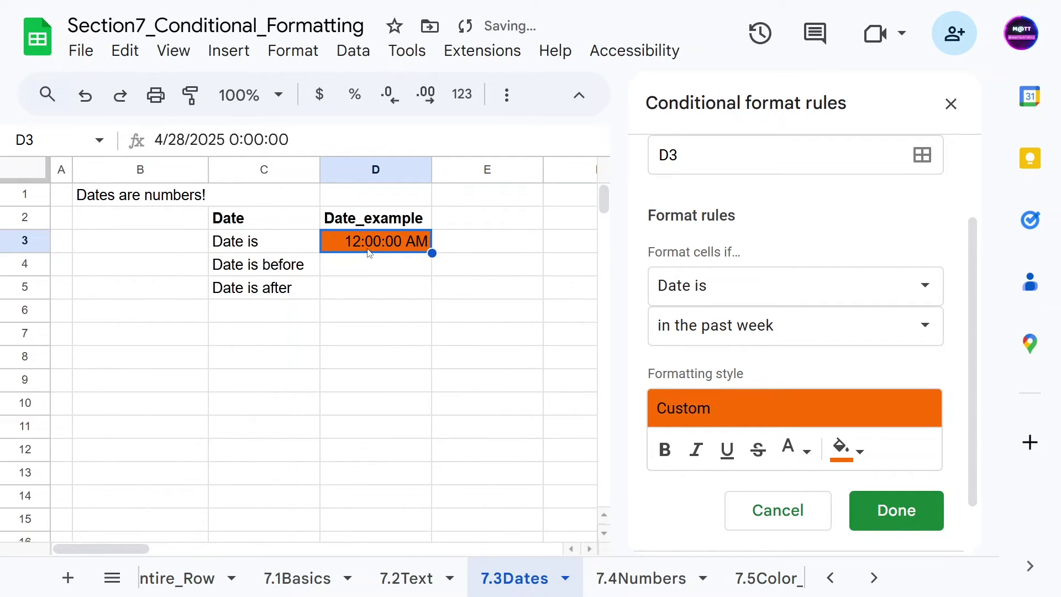
{"action": "key", "text": "ctrl+shift+1"}
{"action": "key", "text": "ctrl+shift+3"}
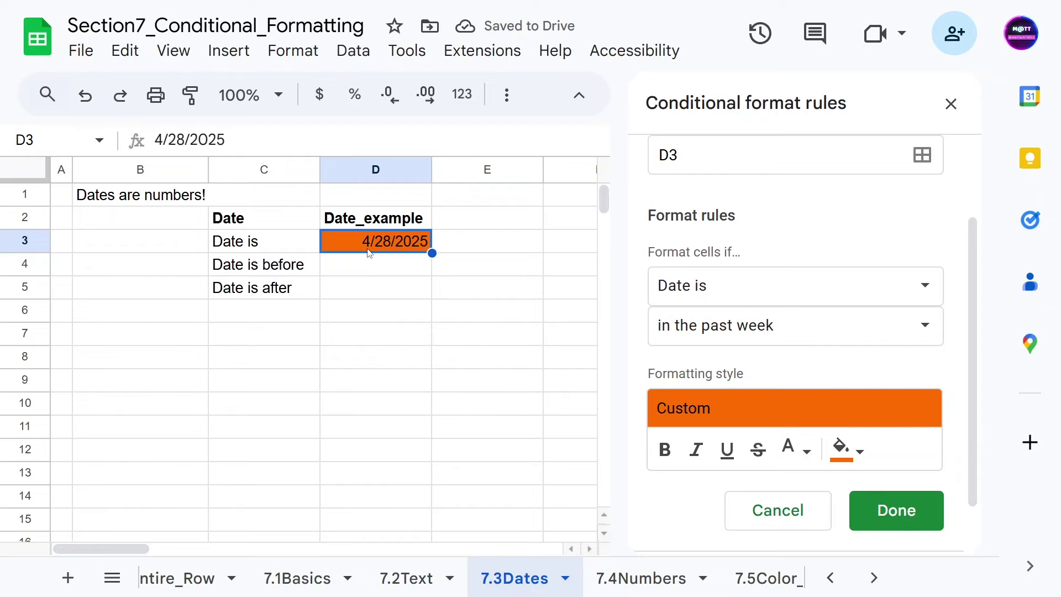
- Create a conditional formatting rule for D4 with the condition "Date is before" "in the past week"
{"action": "left_click", "coordinate": [370, 256]}
{"action": "left_click", "coordinate": [688, 408]}
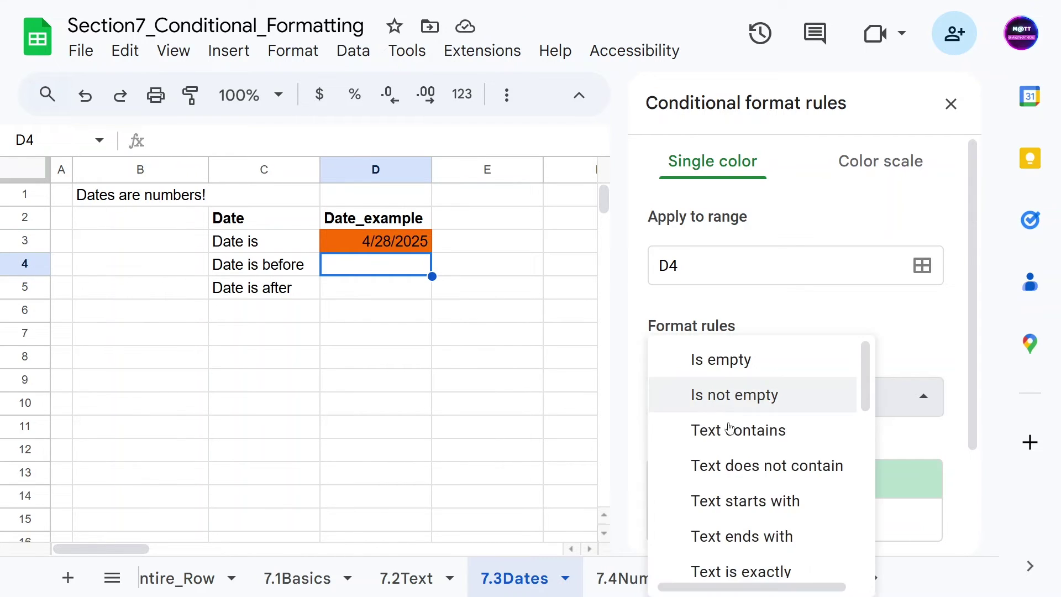
{"action": "scroll", "coordinate": [745, 464], "scroll_direction": "down", "scroll_amount": 5}
{"action": "left_click", "coordinate": [741, 440]}
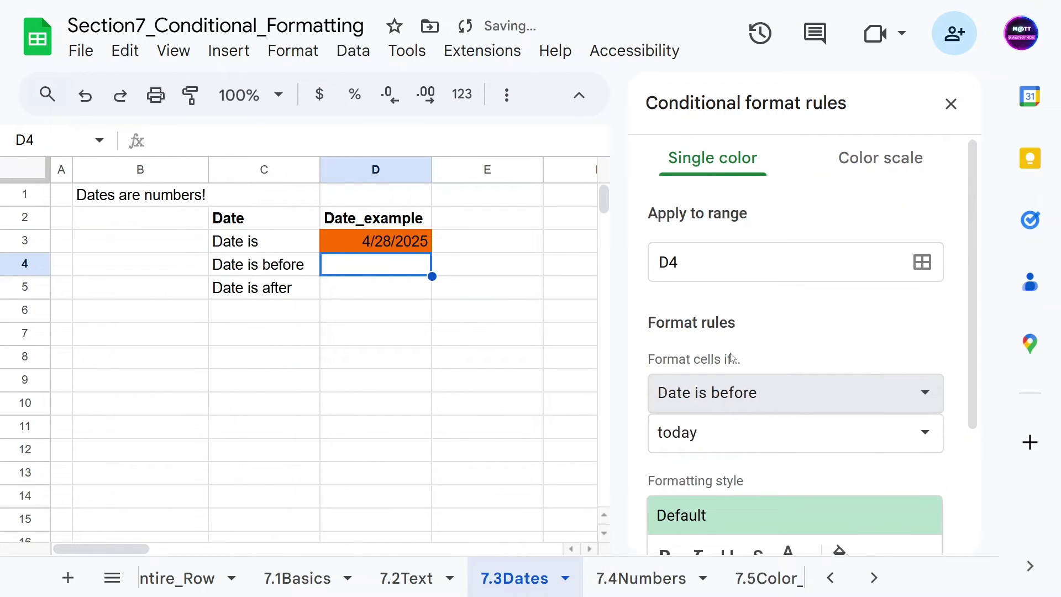
{"action": "scroll", "coordinate": [698, 292], "scroll_direction": "down", "scroll_amount": 3}
{"action": "left_click", "coordinate": [731, 279]}
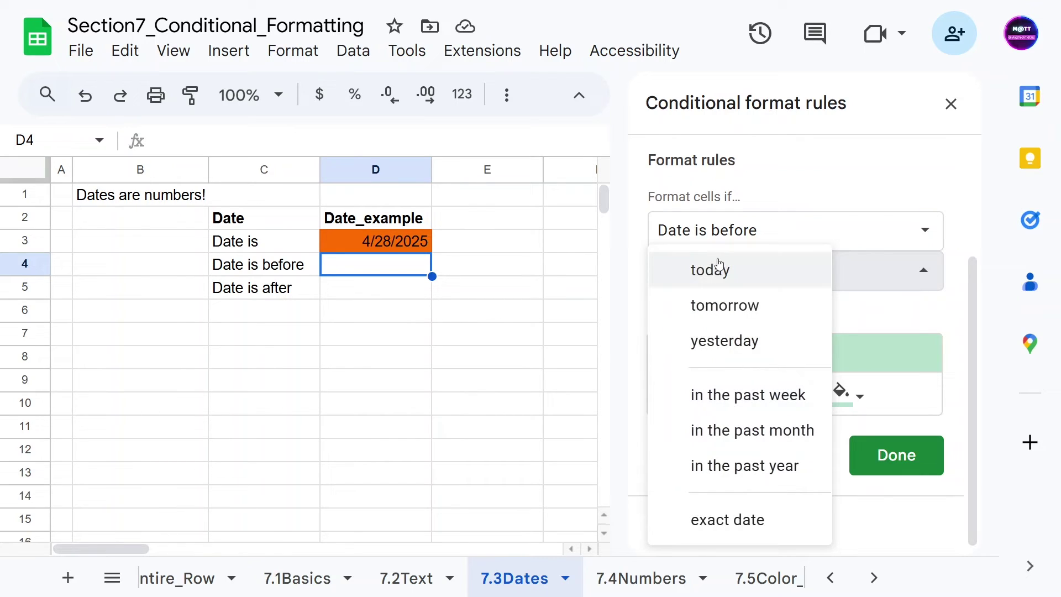
{"action": "left_click", "coordinate": [725, 409]}
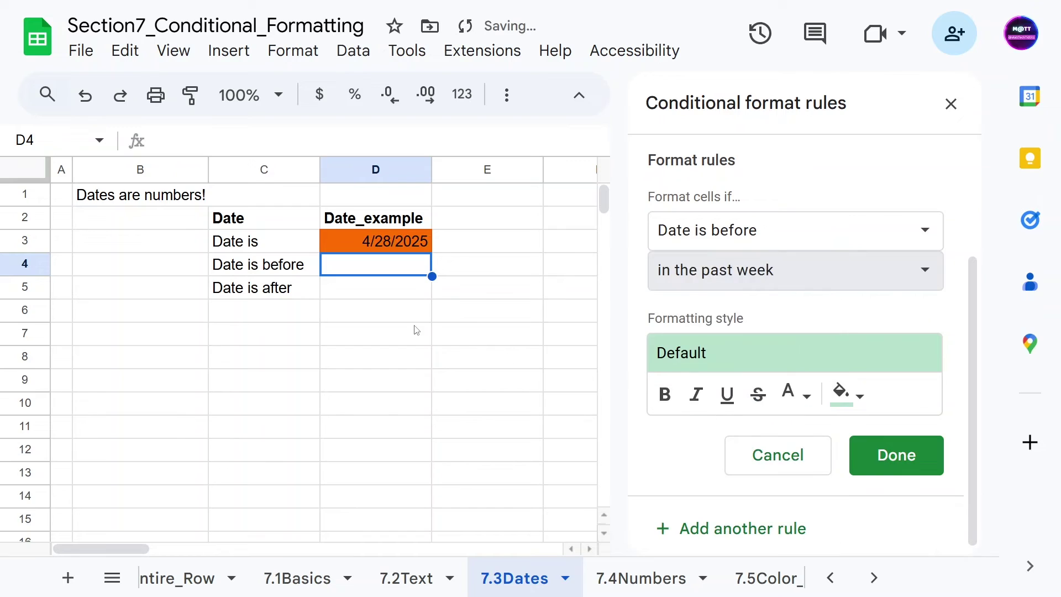
- Give the D4 rule a blue fill color and save it
{"action": "left_click", "coordinate": [842, 394]}
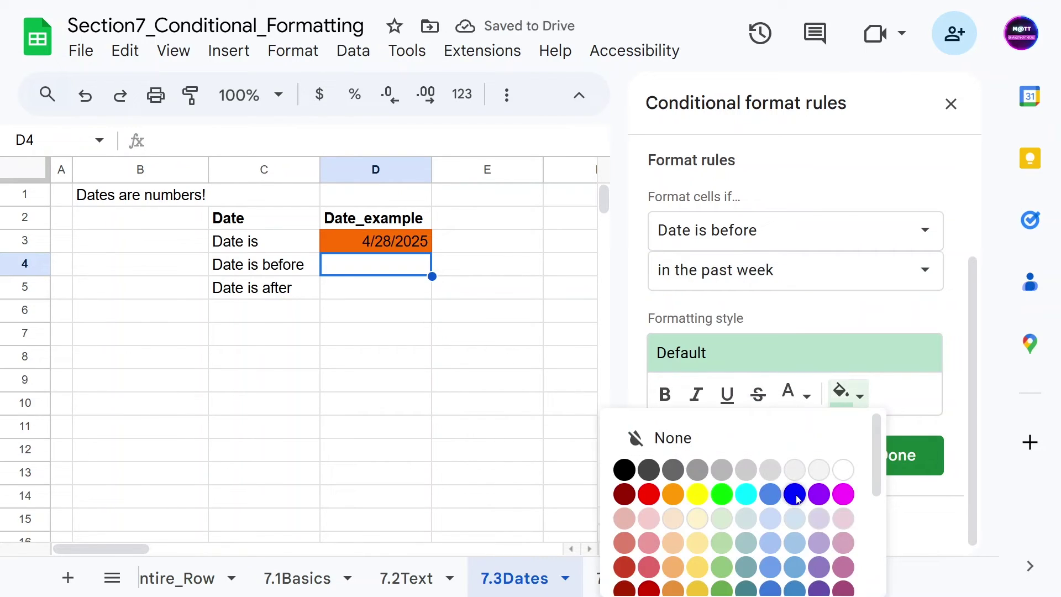
{"action": "left_click", "coordinate": [794, 494]}
{"action": "left_click", "coordinate": [896, 453]}
- Enter the date 5/1/2025 in D4 to test the new rule
{"action": "left_click", "coordinate": [364, 241]}
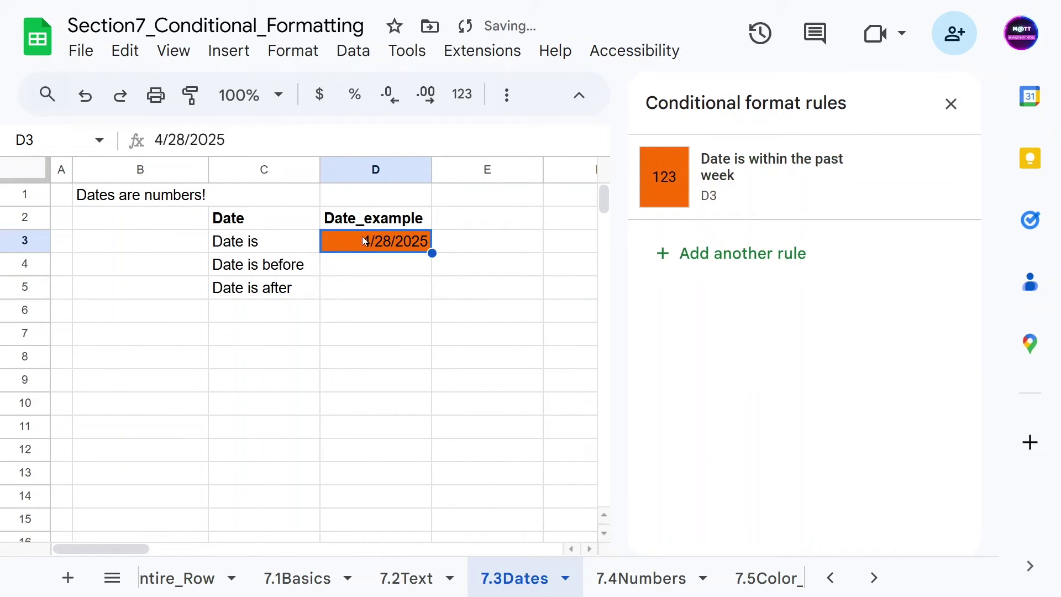
{"action": "key", "text": "Down"}
{"action": "type", "text": "5/1/2025"}
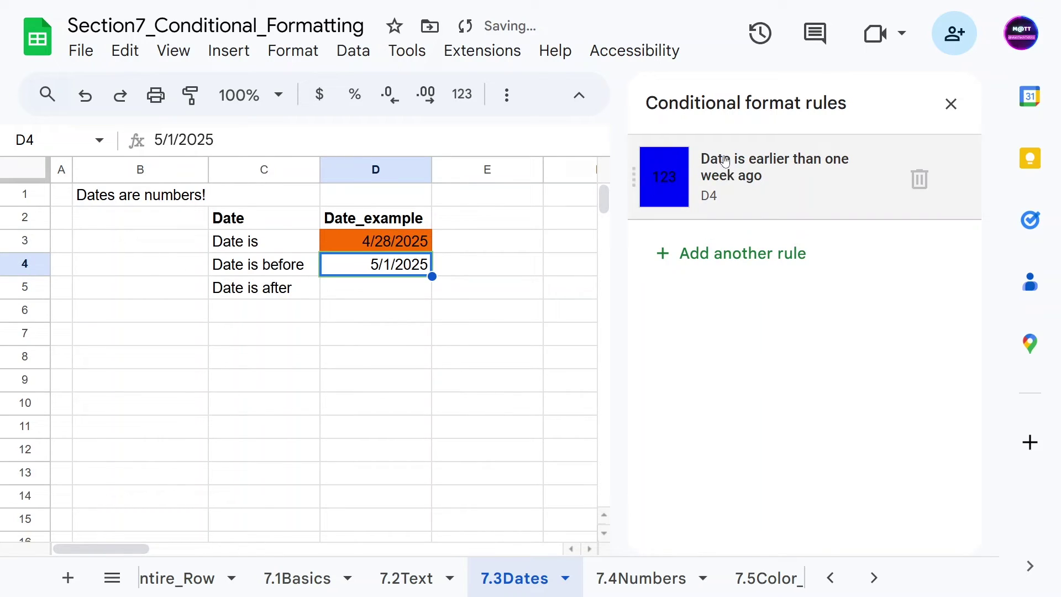
{"action": "left_click", "coordinate": [385, 289]}
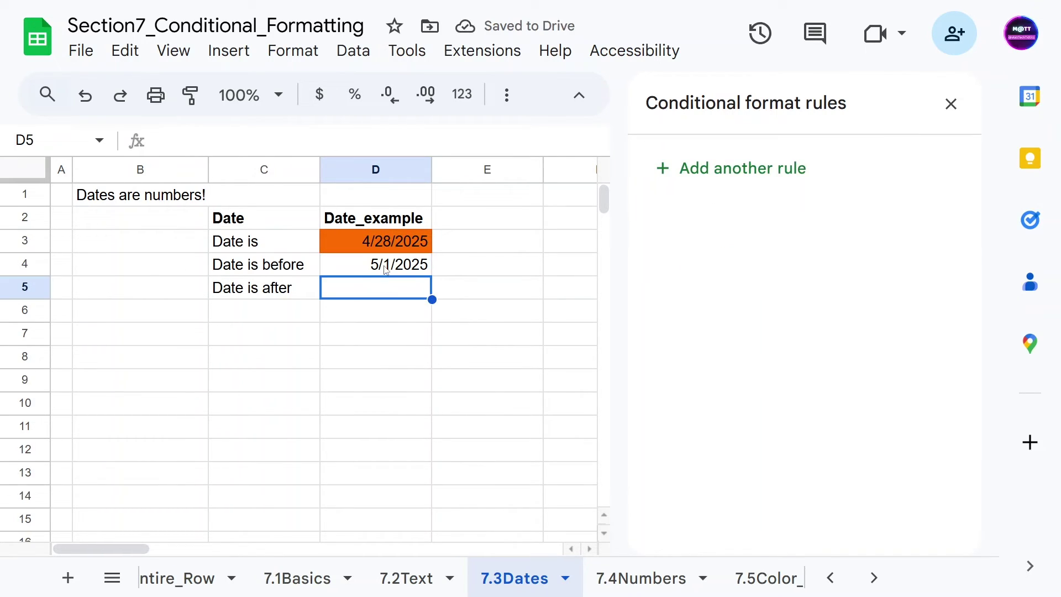
- Test the D4 rule by setting its date to April 24, 2025, followed by April 25, 2025
{"action": "double_click", "coordinate": [385, 265]}
{"action": "left_click", "coordinate": [445, 298]}
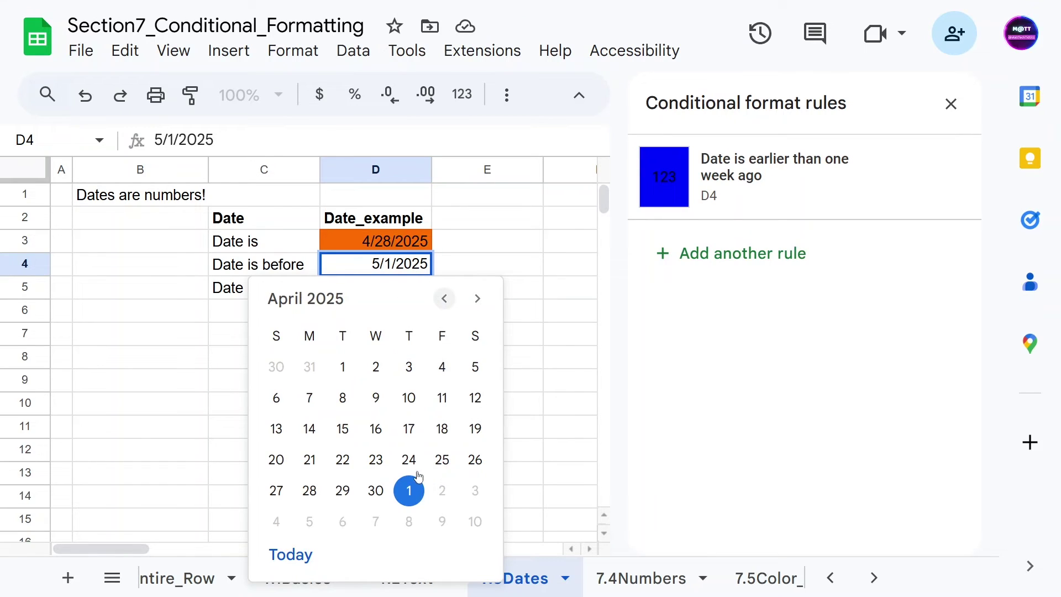
{"action": "left_click", "coordinate": [409, 460]}
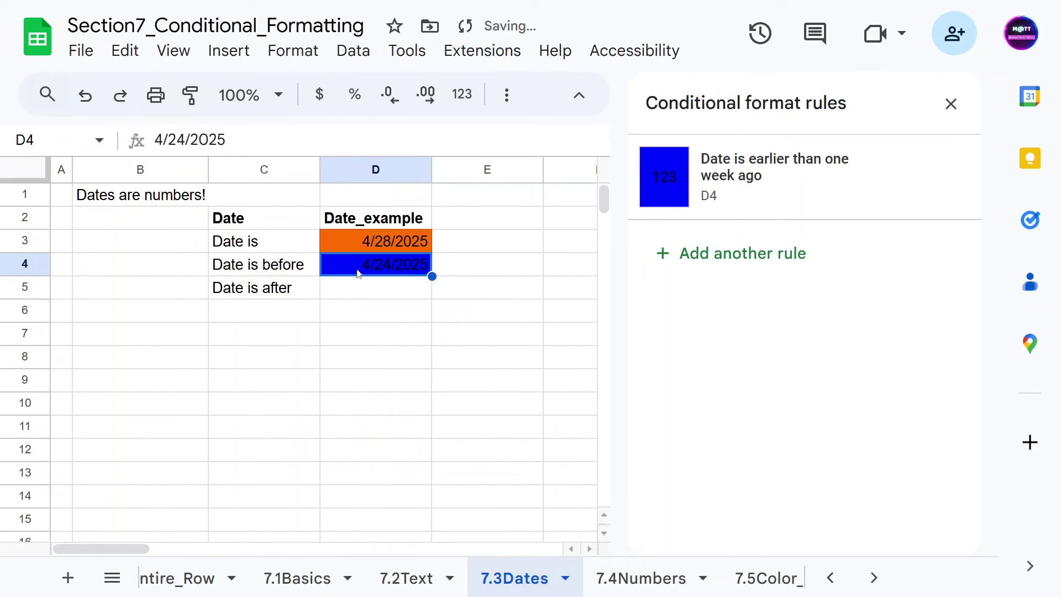
{"action": "double_click", "coordinate": [361, 271]}
{"action": "left_click", "coordinate": [444, 458]}
{"action": "left_click", "coordinate": [363, 238]}
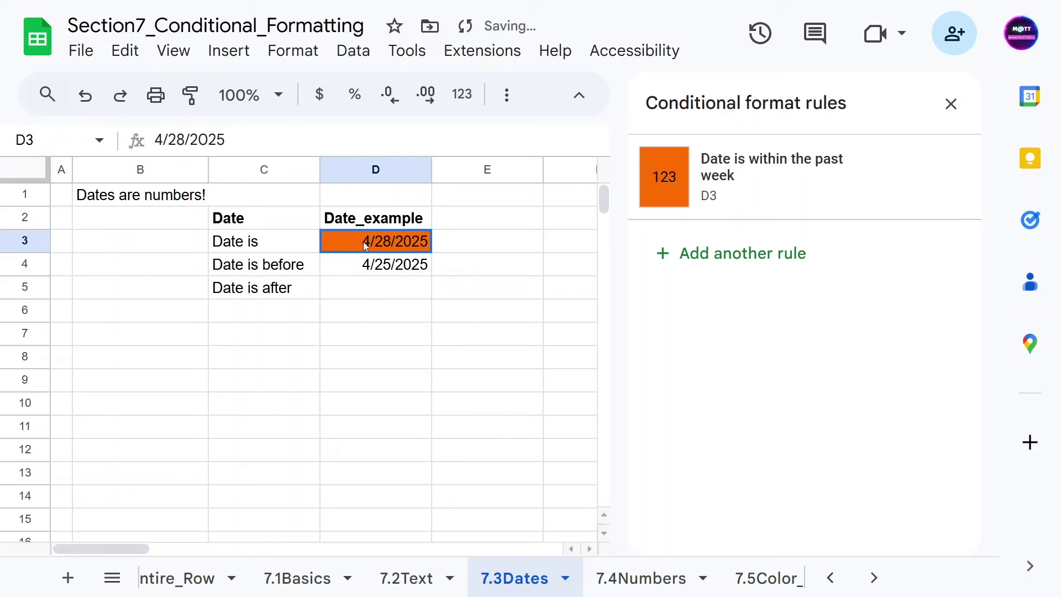
- Set the date in D4 to April 9, 2025 using the cell's calendar
{"action": "left_click", "coordinate": [369, 265]}
{"action": "double_click", "coordinate": [370, 265]}
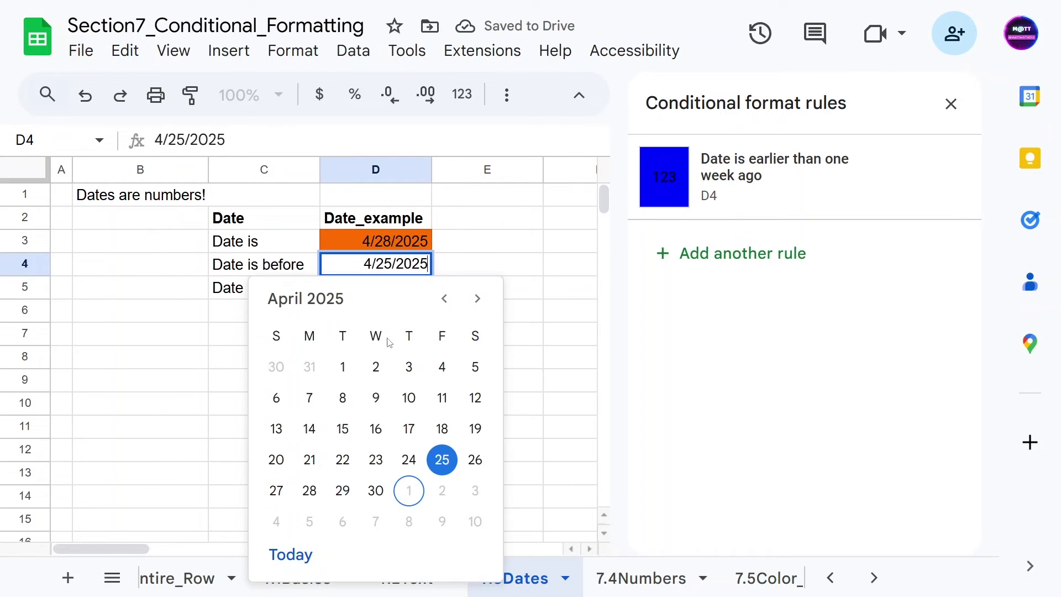
{"action": "left_click", "coordinate": [376, 396]}
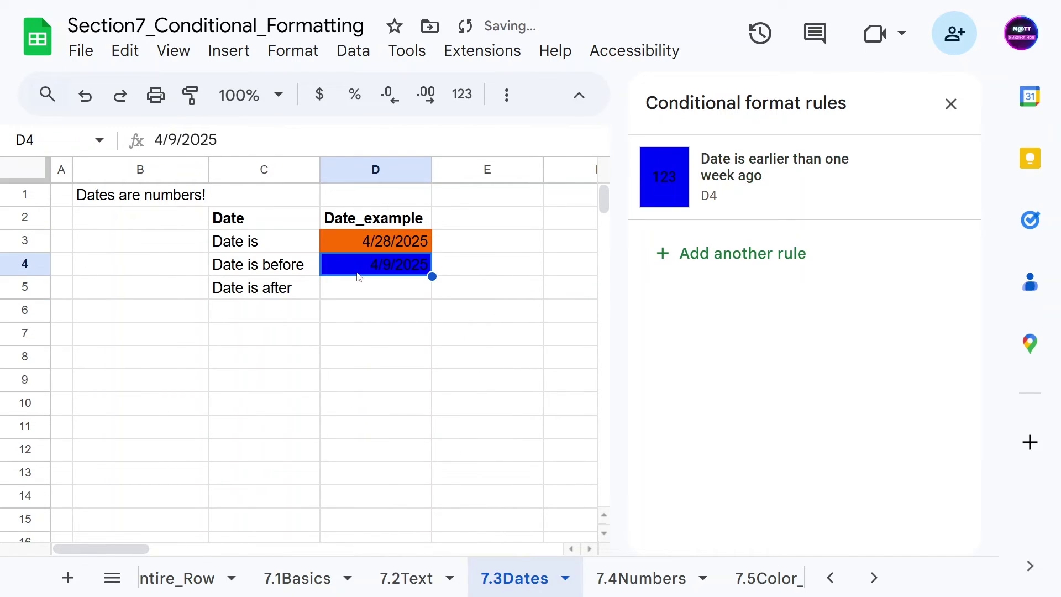
- Enter the plain number 1 in D4 to test the rule, and undo the entry
{"action": "type", "text": "1"}
{"action": "left_click", "coordinate": [360, 334]}
{"action": "left_click", "coordinate": [367, 268]}
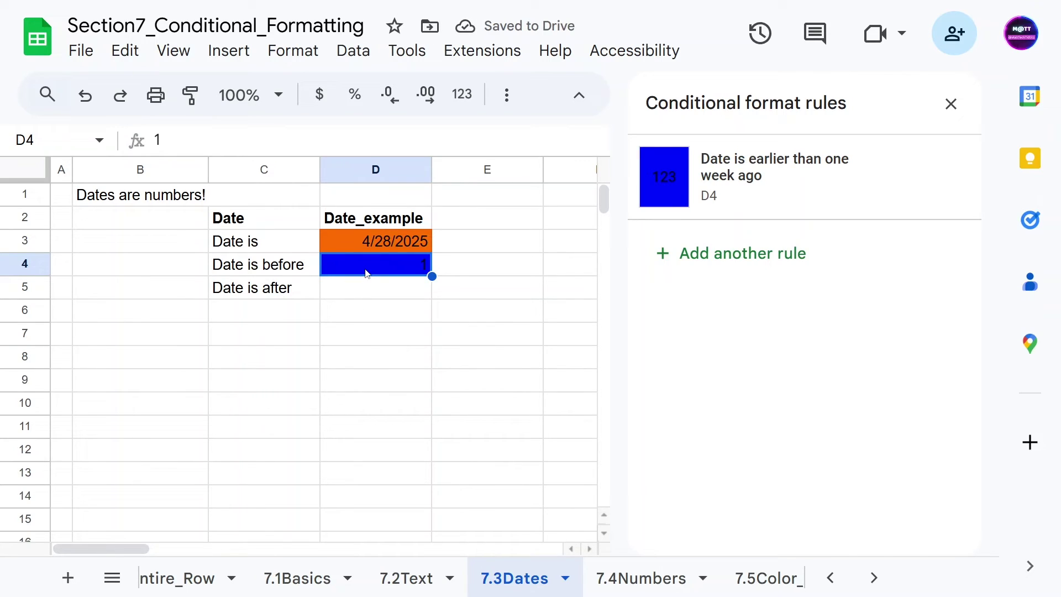
{"action": "key", "text": "ctrl+z"}
{"action": "left_click", "coordinate": [382, 291]}
{"action": "left_click", "coordinate": [363, 268]}
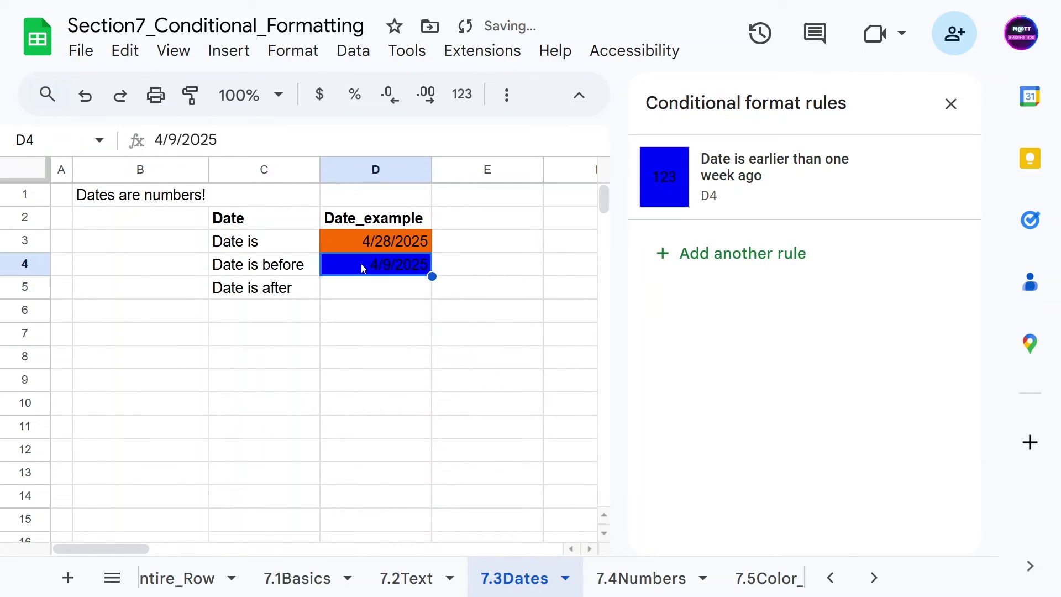
- Change the text color of the D4 "Date is before" rule to white and save the rule
{"action": "left_click", "coordinate": [671, 194]}
{"action": "scroll", "coordinate": [751, 470], "scroll_direction": "down", "scroll_amount": 2}
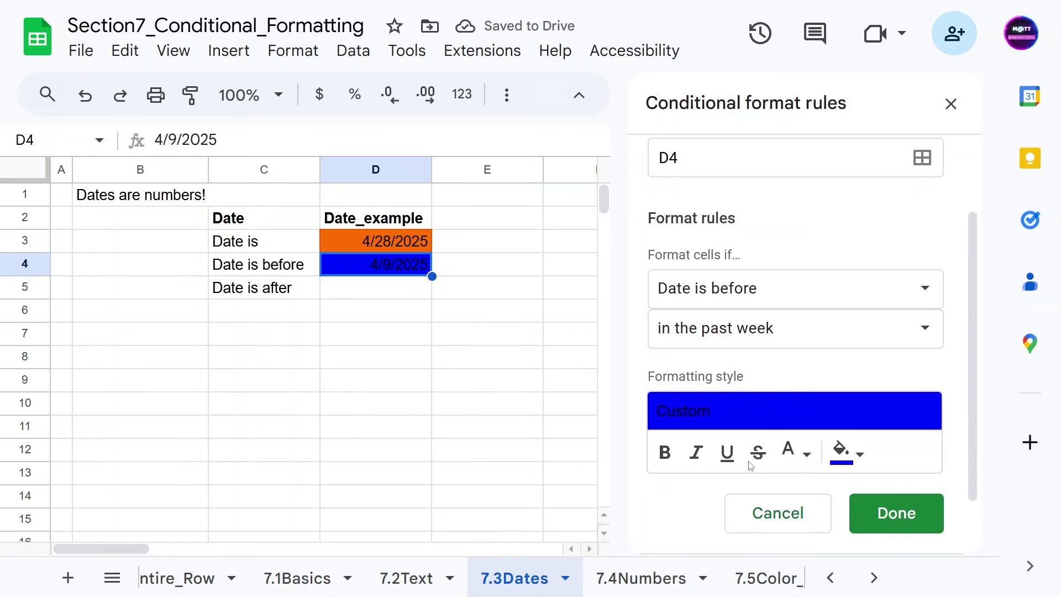
{"action": "left_click", "coordinate": [792, 455]}
{"action": "left_click", "coordinate": [1017, 112]}
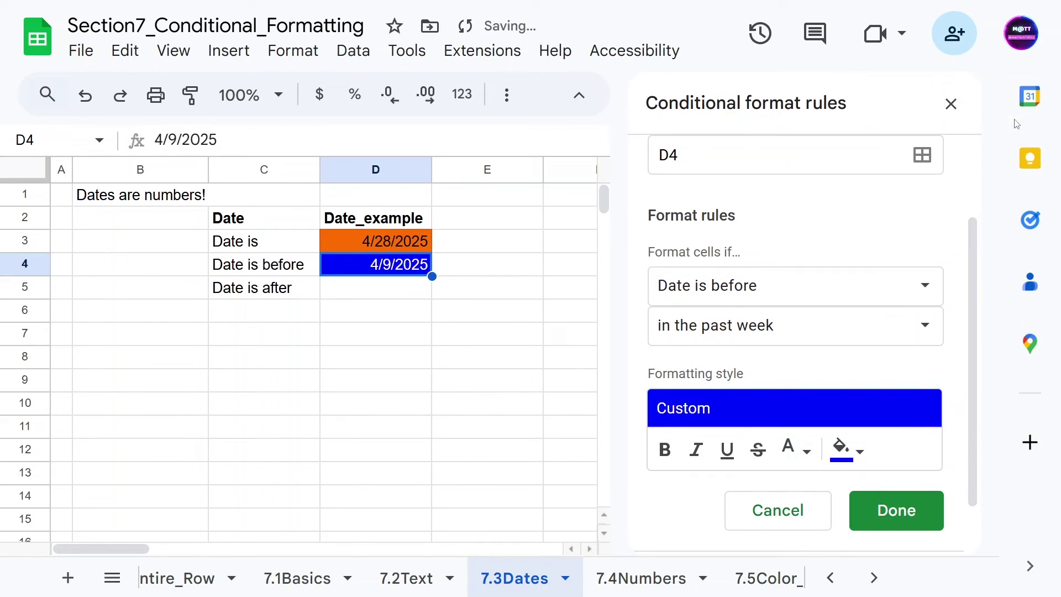
{"action": "left_click", "coordinate": [916, 509]}
- Start a conditional format rule for D5 with the condition "Date is after" and the exact date option
{"action": "left_click", "coordinate": [340, 295]}
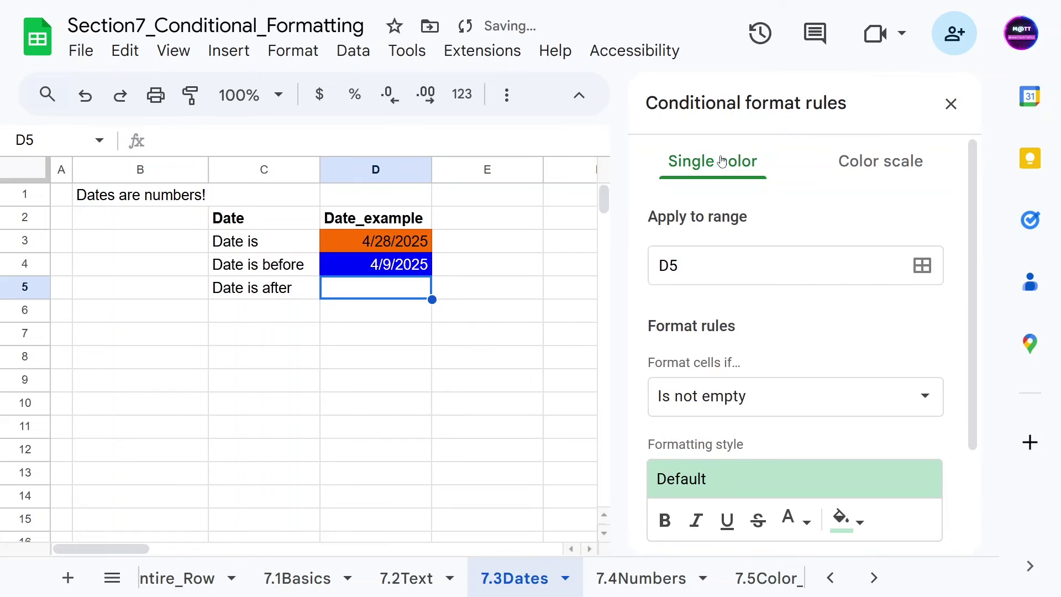
{"action": "scroll", "coordinate": [775, 381], "scroll_direction": "down", "scroll_amount": 3}
{"action": "left_click", "coordinate": [737, 301]}
{"action": "scroll", "coordinate": [758, 400], "scroll_direction": "down", "scroll_amount": 3}
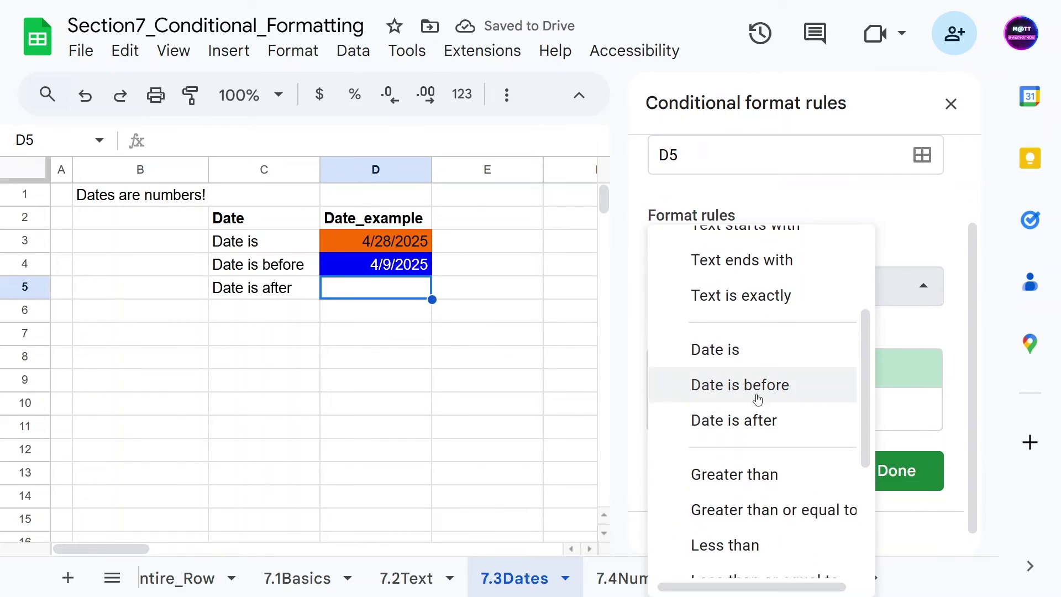
{"action": "left_click", "coordinate": [803, 421]}
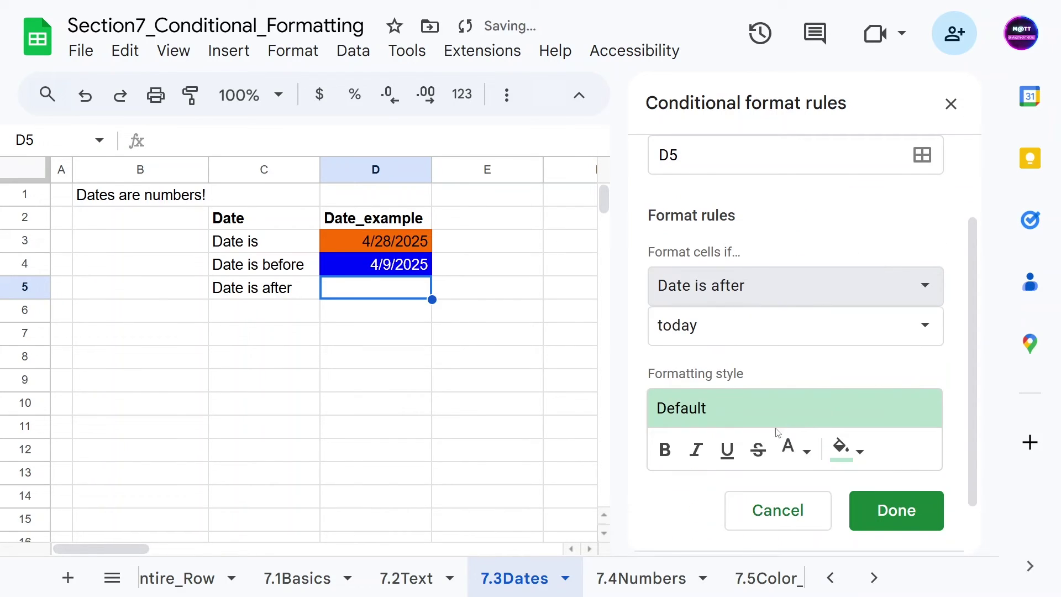
{"action": "left_click", "coordinate": [712, 345]}
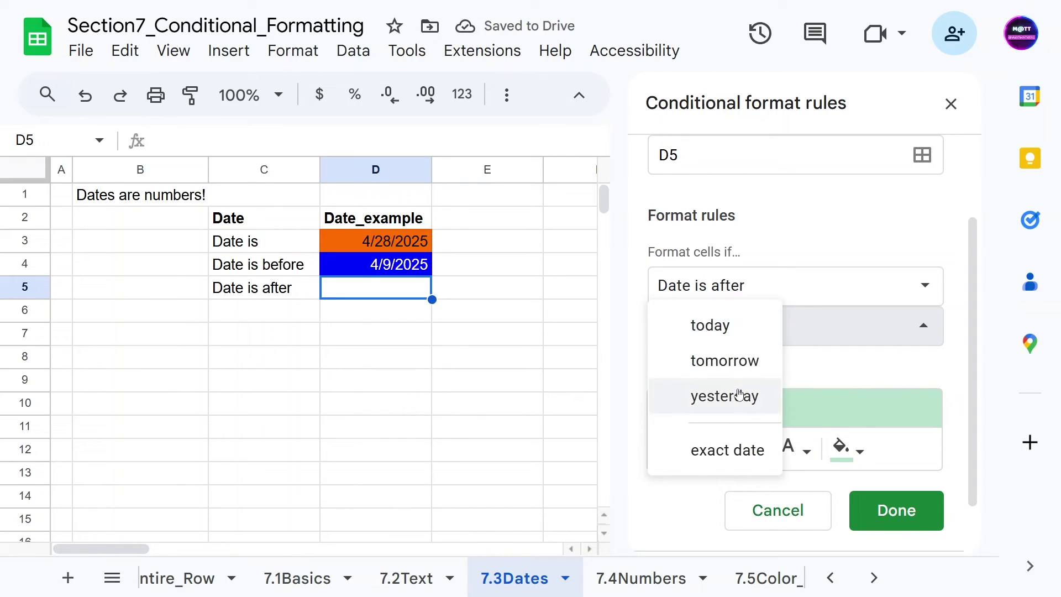
{"action": "left_click", "coordinate": [728, 464]}
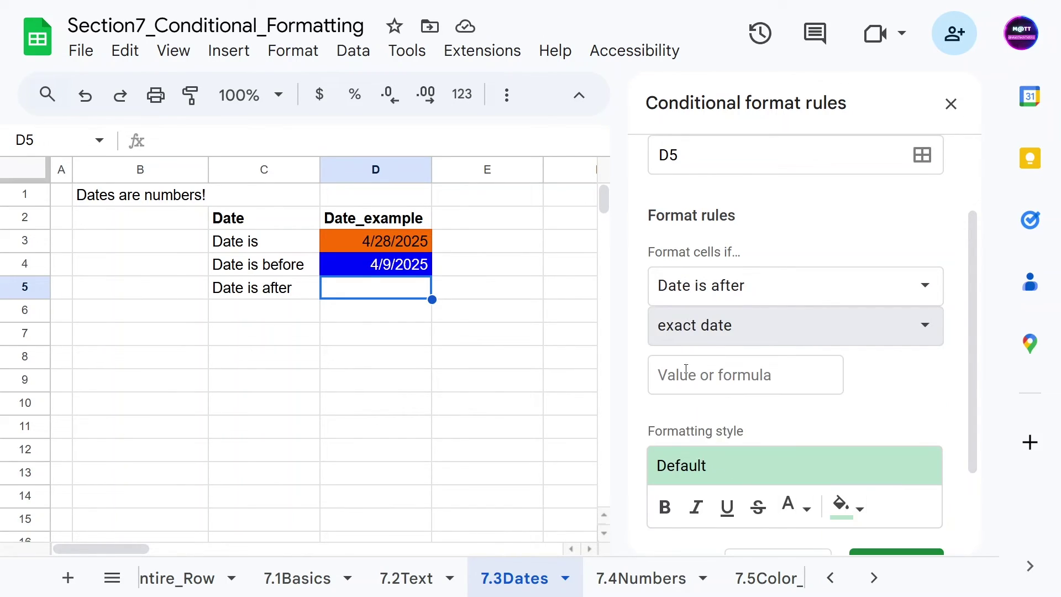
- Enter =TODAY()-7 as the D5 rule's exact date and save the rule with the default formatting style
{"action": "left_click", "coordinate": [711, 359]}
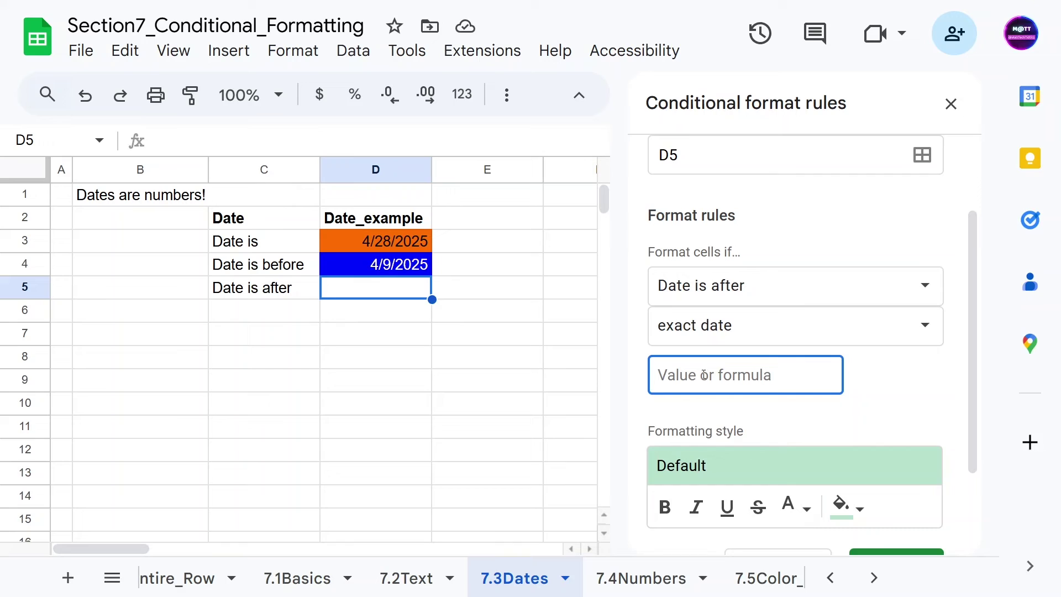
{"action": "type", "text": "=TODAY()"}
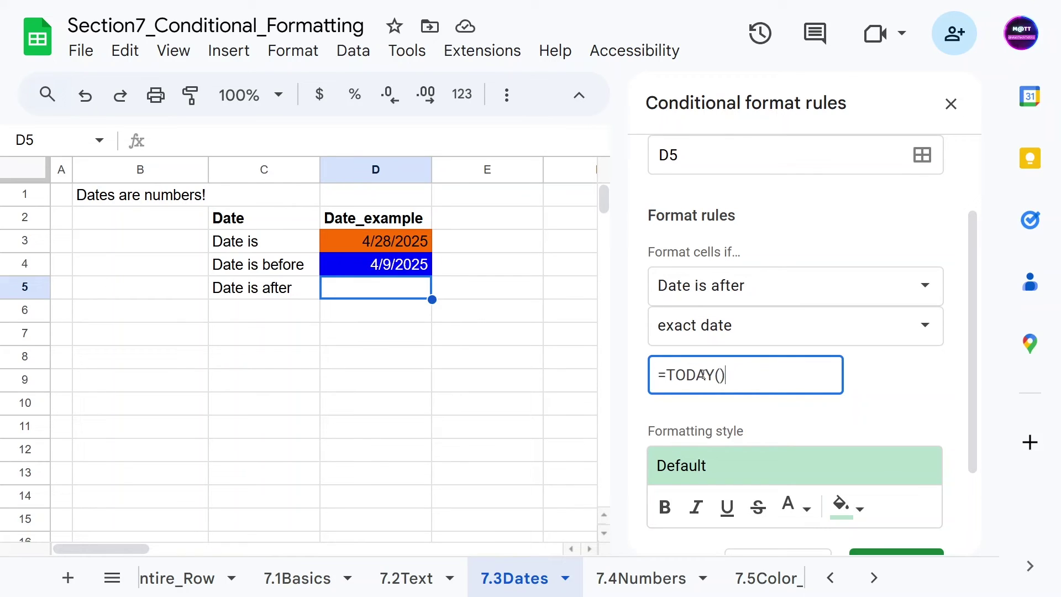
{"action": "scroll", "coordinate": [754, 423], "scroll_direction": "up", "scroll_amount": 1}
{"action": "type", "text": "-"}
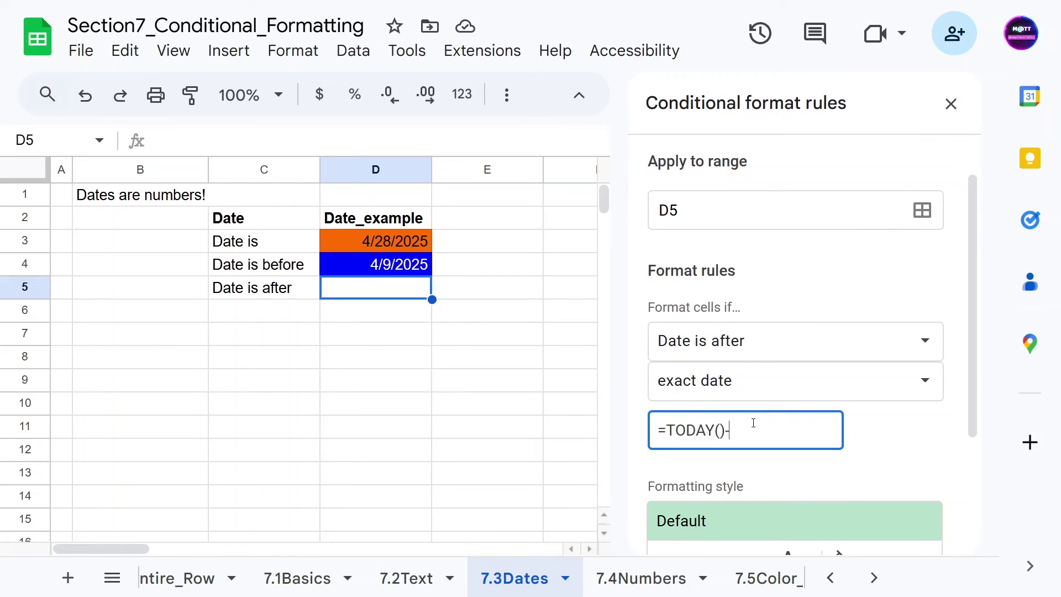
{"action": "type", "text": "7"}
{"action": "left_click_drag", "start_coordinate": [665, 433], "coordinate": [739, 427]}
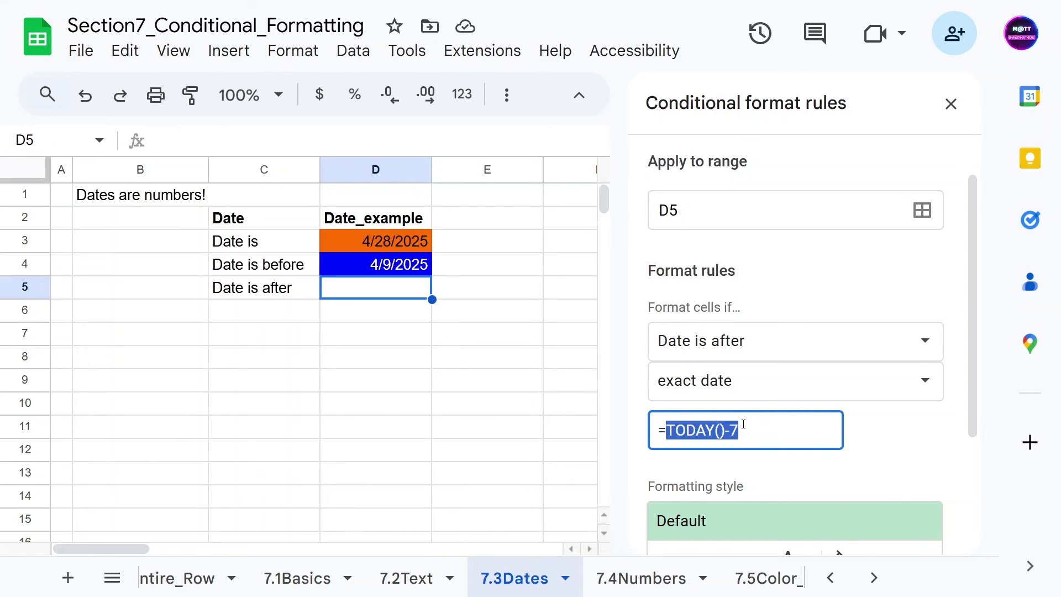
{"action": "scroll", "coordinate": [744, 424], "scroll_direction": "down", "scroll_amount": 3}
{"action": "left_click", "coordinate": [906, 450]}
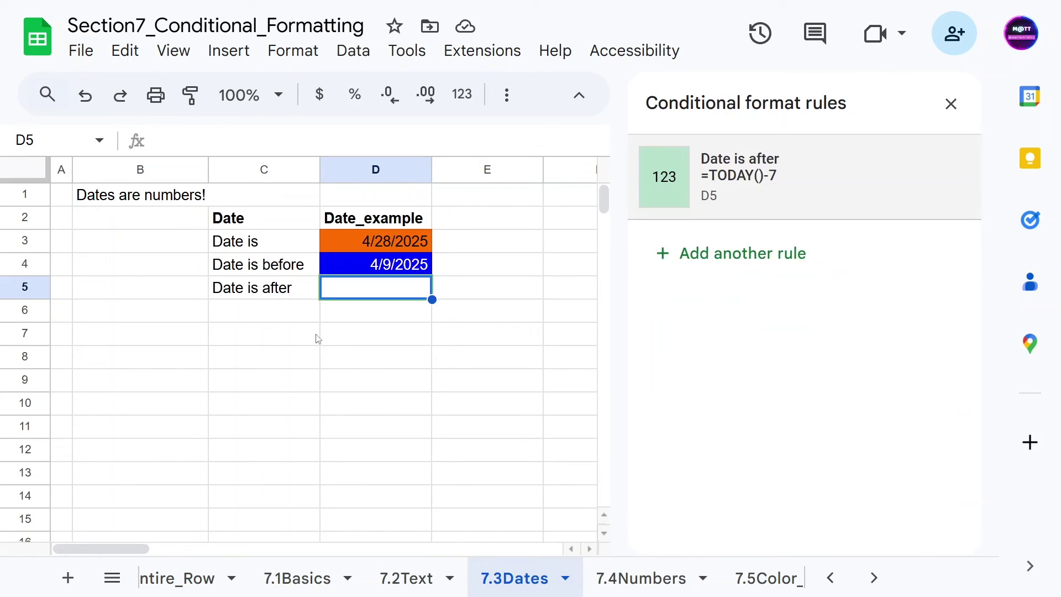
- Copy the date from D4 and paste only its value into D5
{"action": "left_click", "coordinate": [354, 271]}
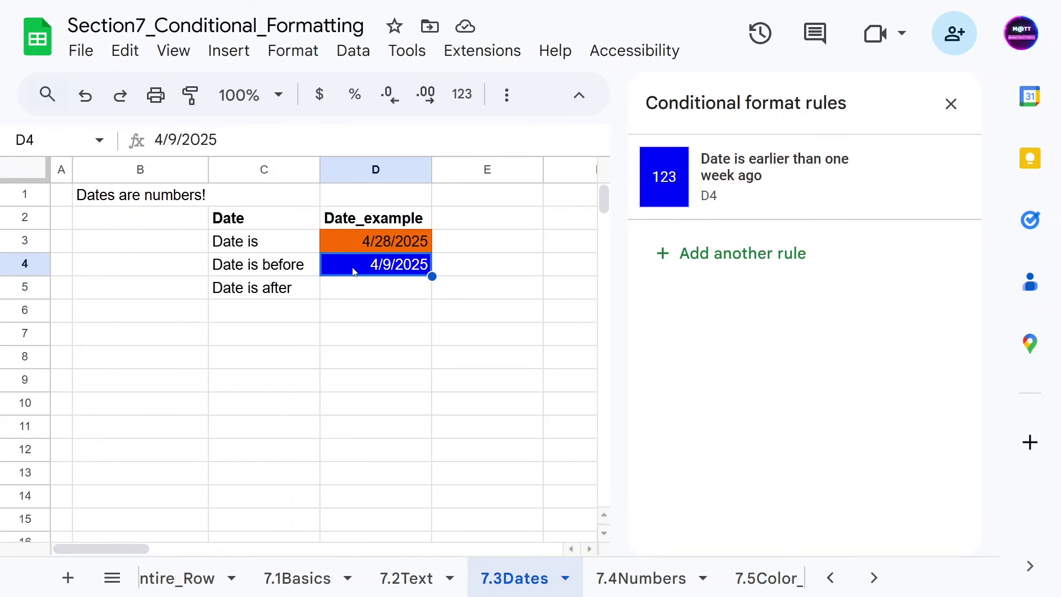
{"action": "key", "text": "ctrl+c"}
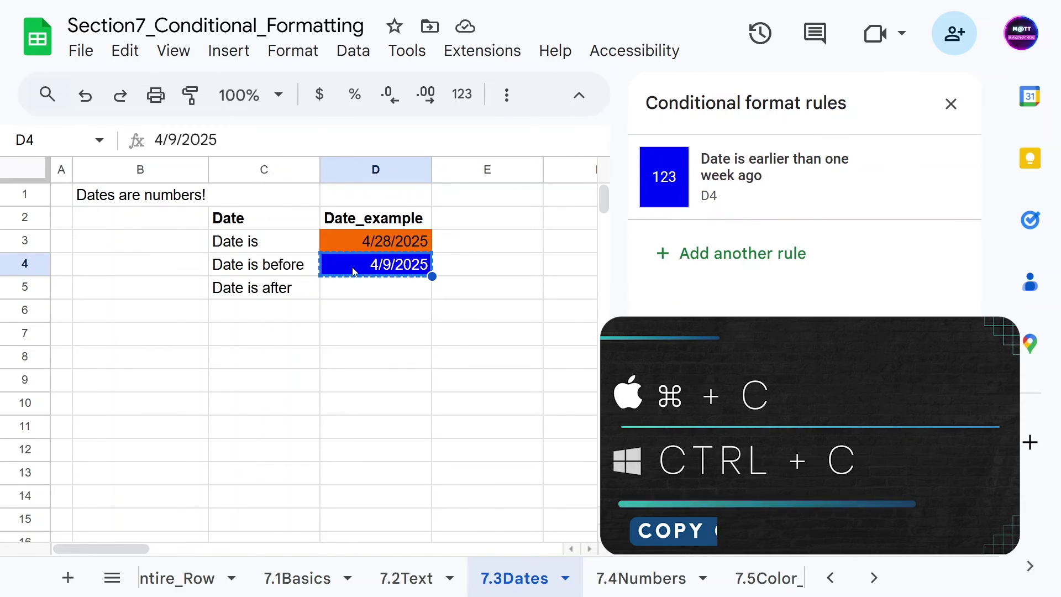
{"action": "key", "text": "Down"}
{"action": "key", "text": "ctrl+shift+v"}
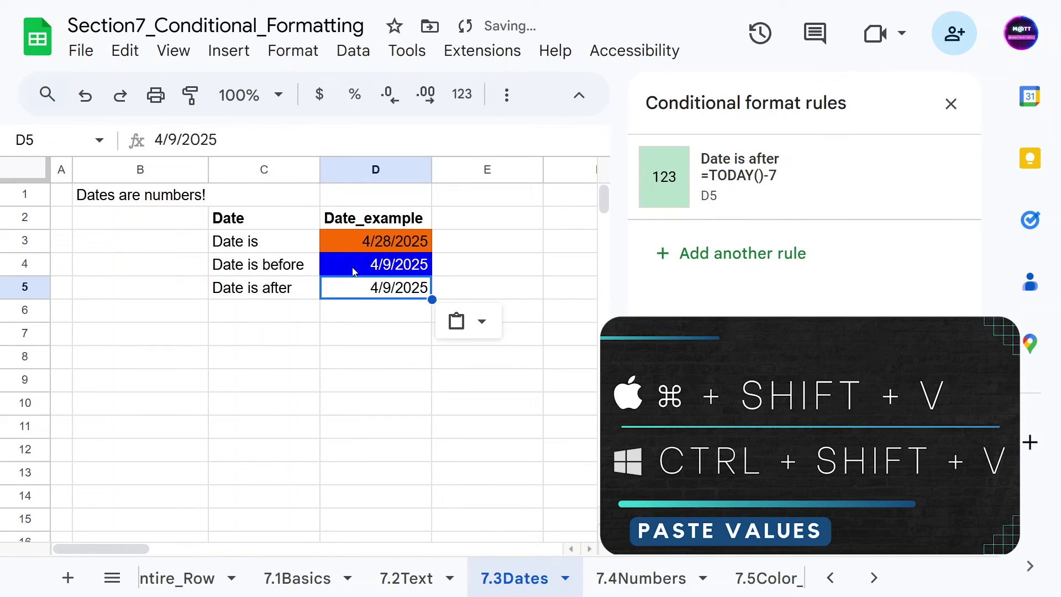
- Test the D5 rule by setting its date to April 24, 2025, followed by April 25, 2025
{"action": "double_click", "coordinate": [372, 289]}
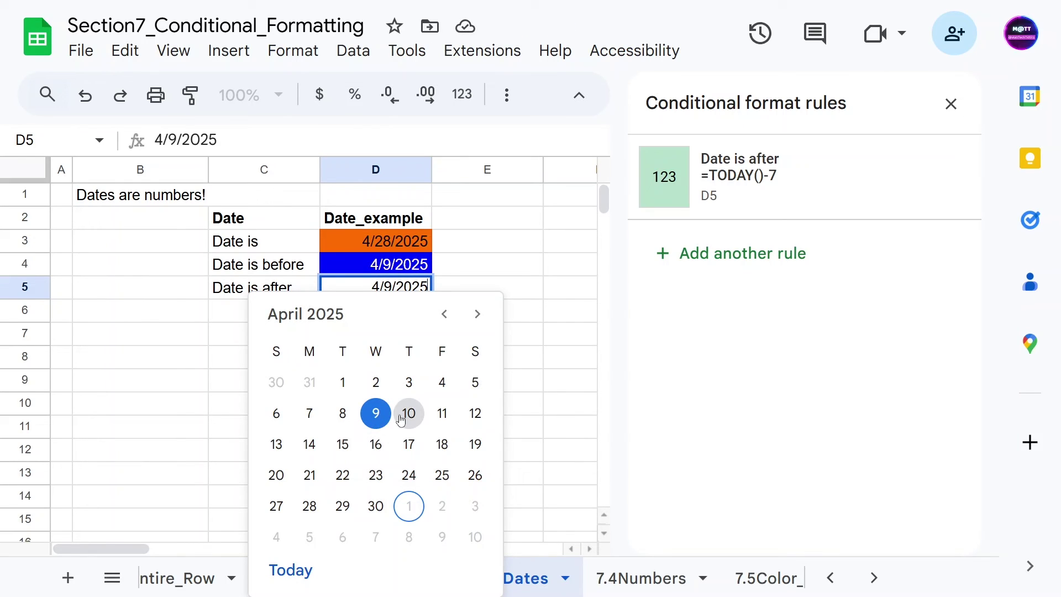
{"action": "left_click", "coordinate": [409, 475]}
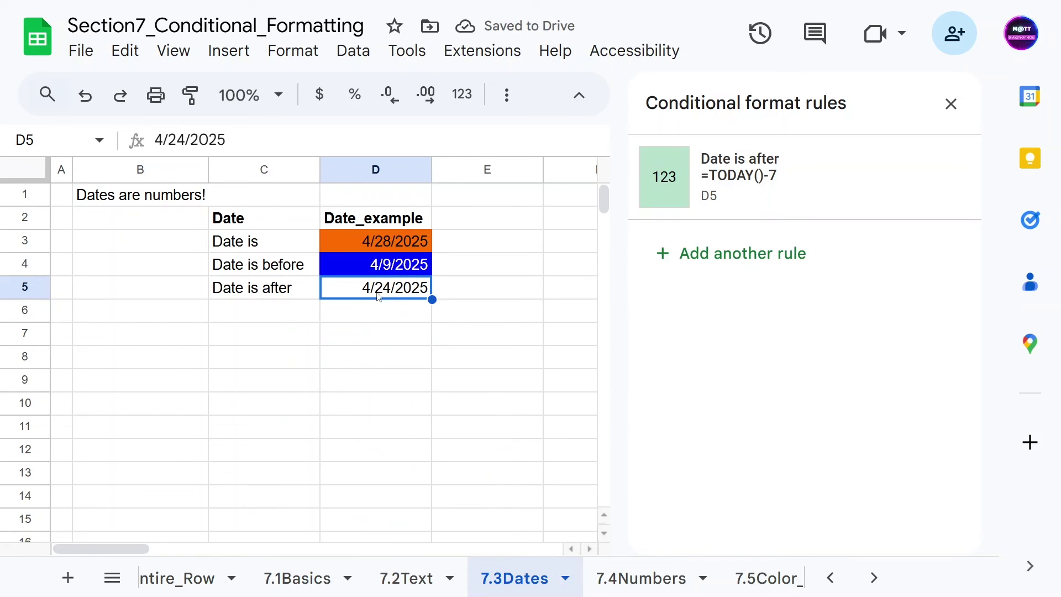
{"action": "double_click", "coordinate": [380, 293]}
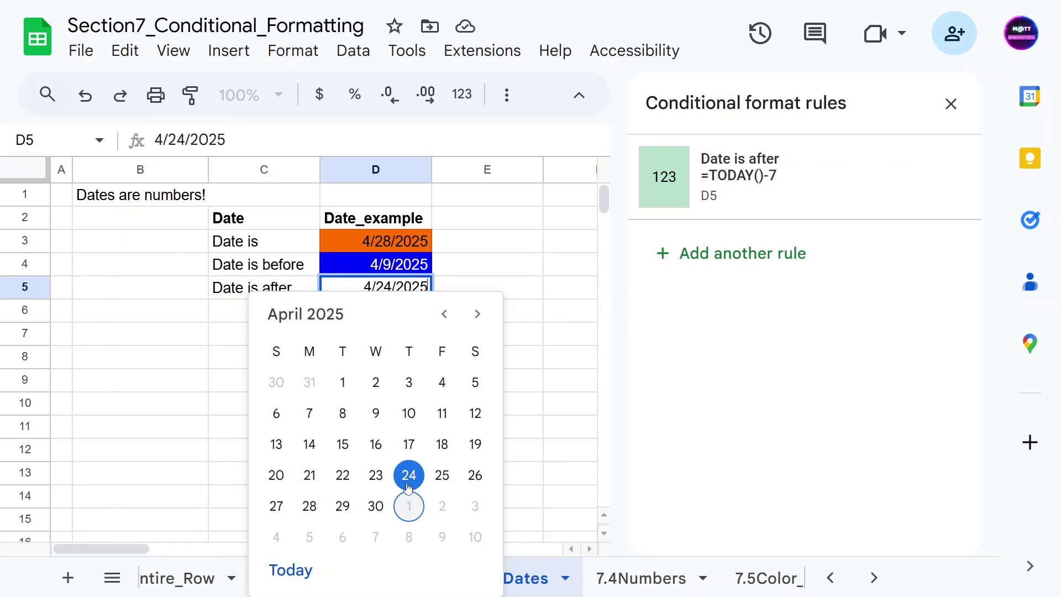
{"action": "left_click", "coordinate": [442, 475]}
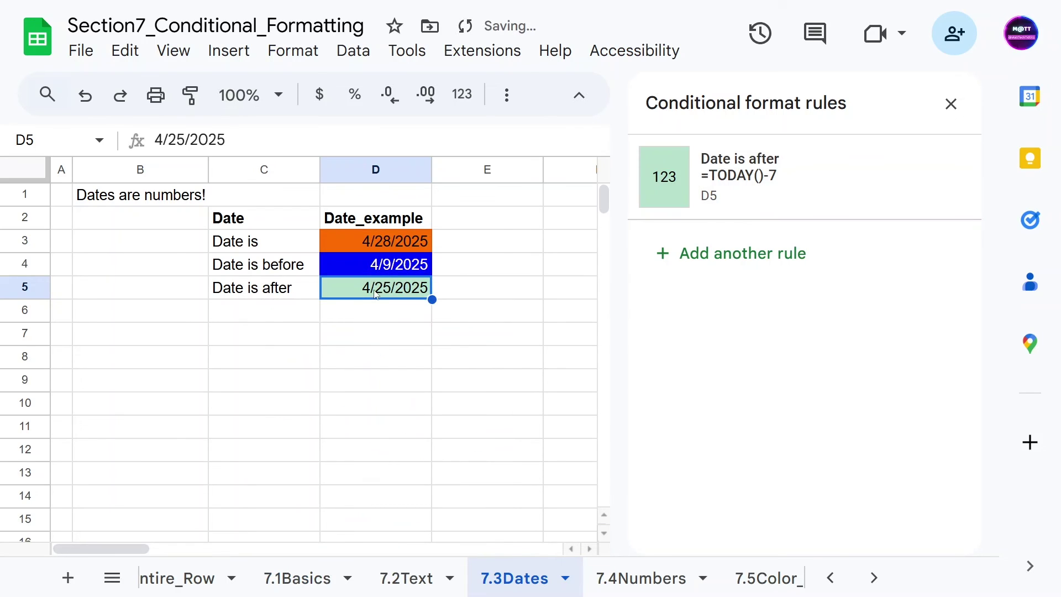
- Set the date in D5 to May 2, 2025, followed by May 23, 2025, using the cell's calendar
{"action": "double_click", "coordinate": [403, 293]}
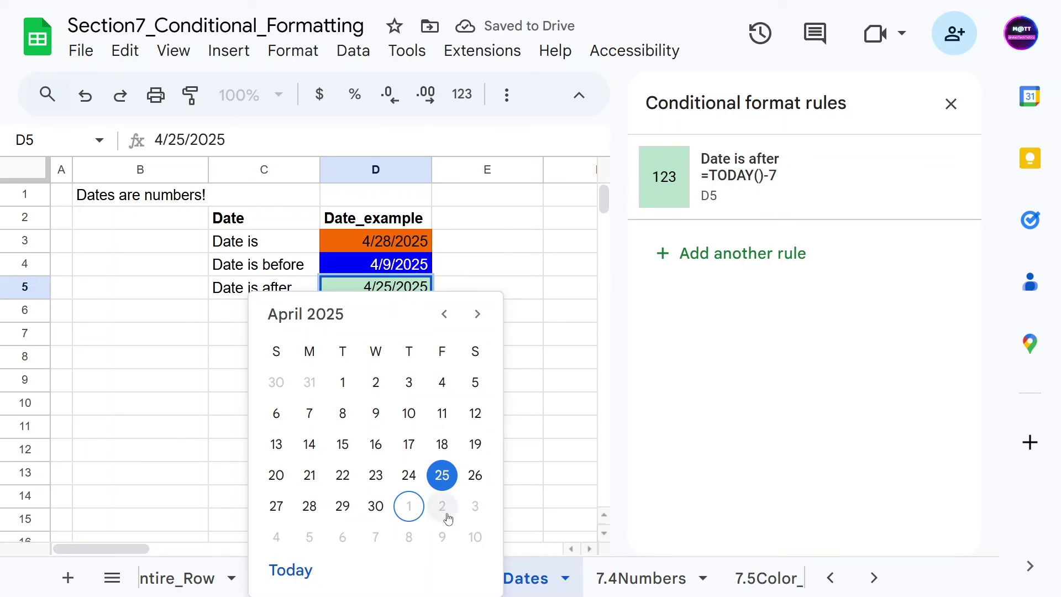
{"action": "left_click", "coordinate": [448, 518]}
{"action": "double_click", "coordinate": [407, 300]}
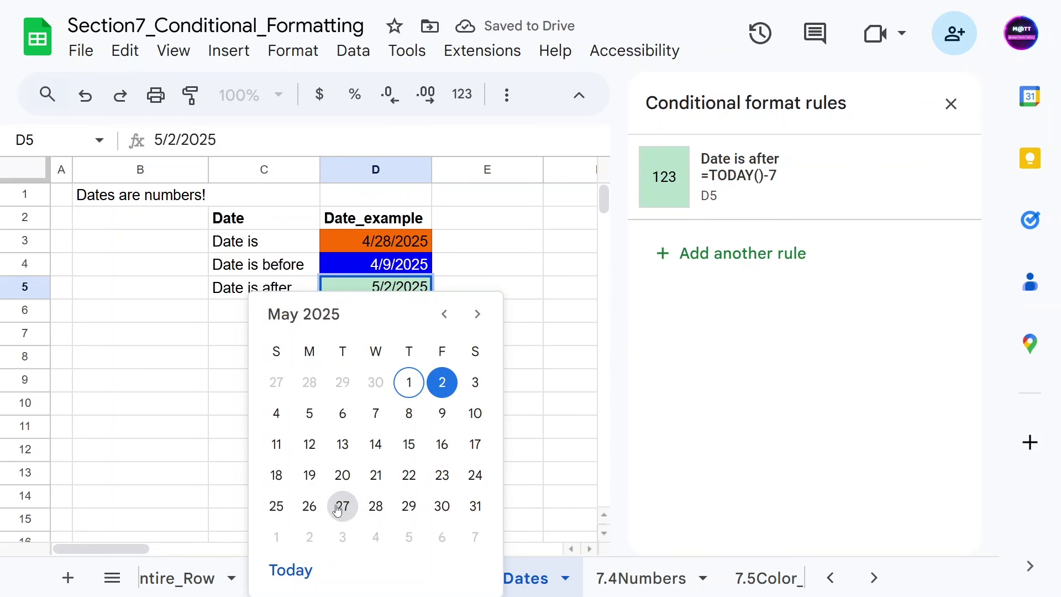
{"action": "left_click", "coordinate": [442, 475]}
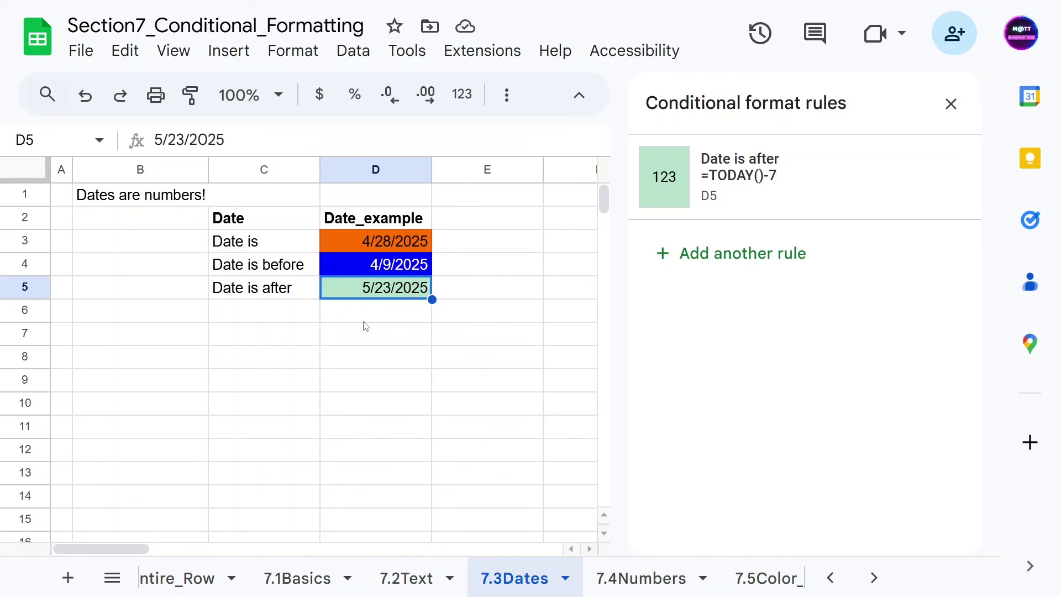
- Try clearing the formula in the D5 rule, undoing the deletion and leaving the rule without saving
{"action": "left_click", "coordinate": [719, 177]}
{"action": "scroll", "coordinate": [719, 442], "scroll_direction": "down", "scroll_amount": 3}
{"action": "left_click_drag", "start_coordinate": [740, 319], "coordinate": [579, 320]}
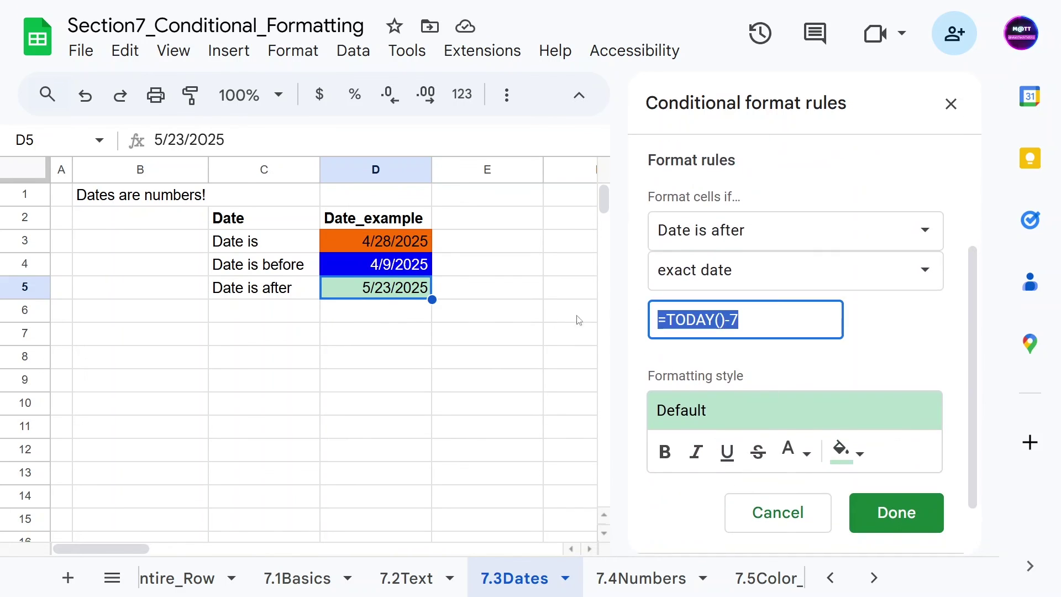
{"action": "key", "text": "BackSpace"}
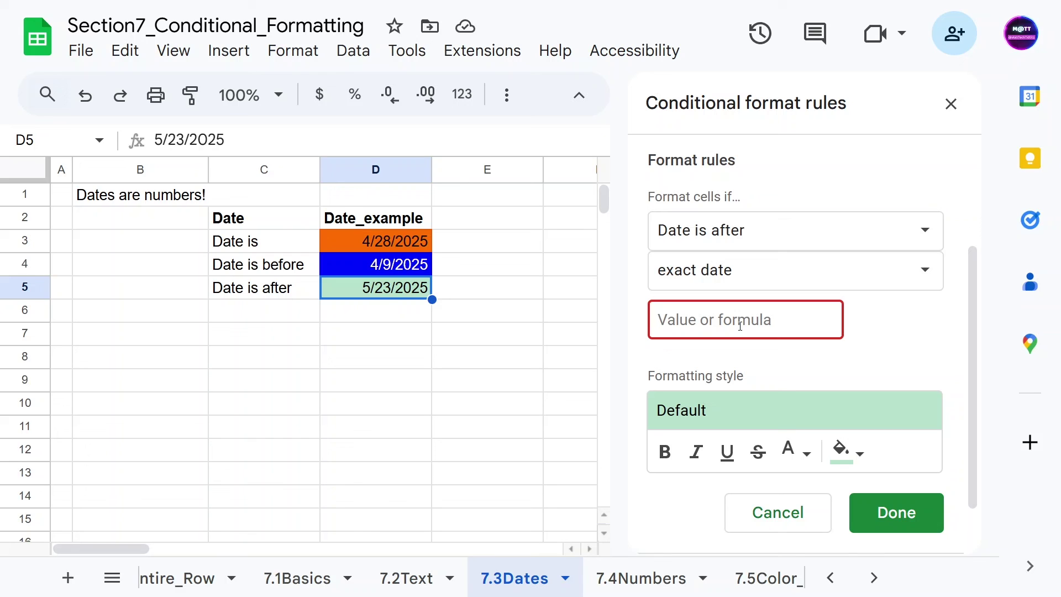
{"action": "key", "text": "ctrl+z"}
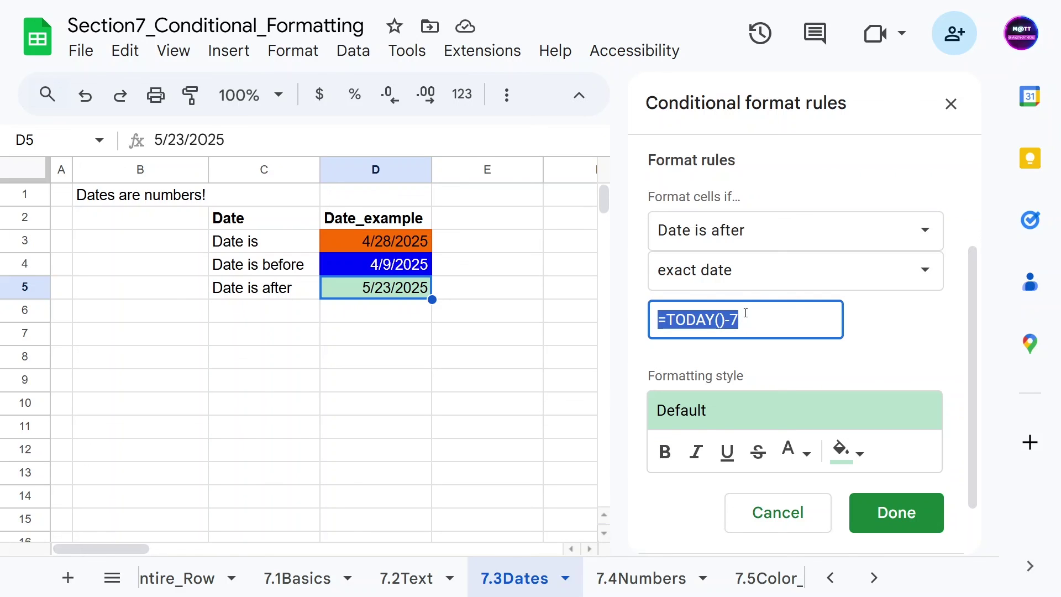
{"action": "left_click", "coordinate": [747, 524]}
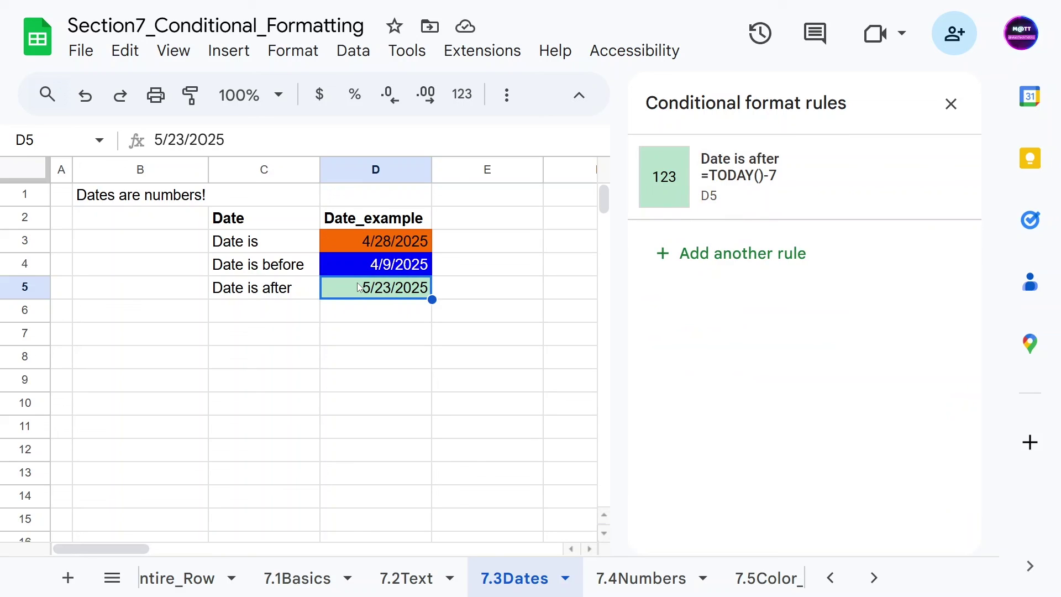